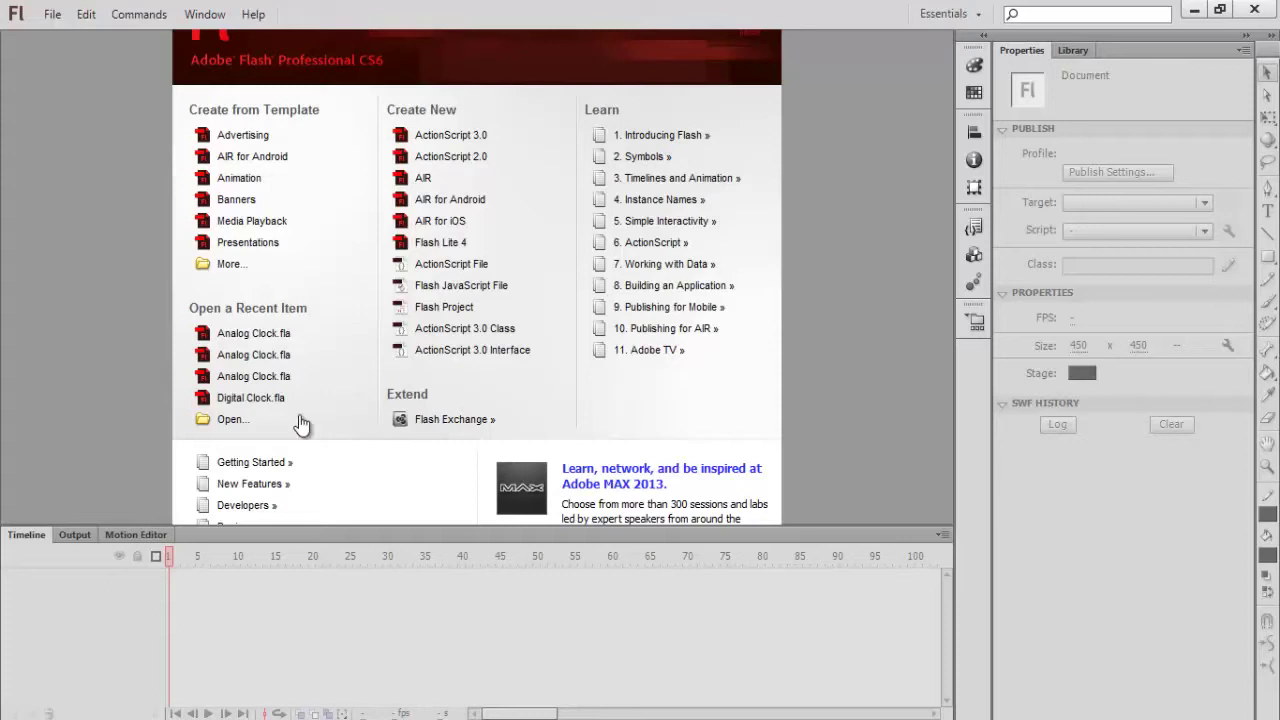
# - Create a new ActionScript 3.0 document and save it as 'Analog Clock'
pyautogui.click(509, 140)
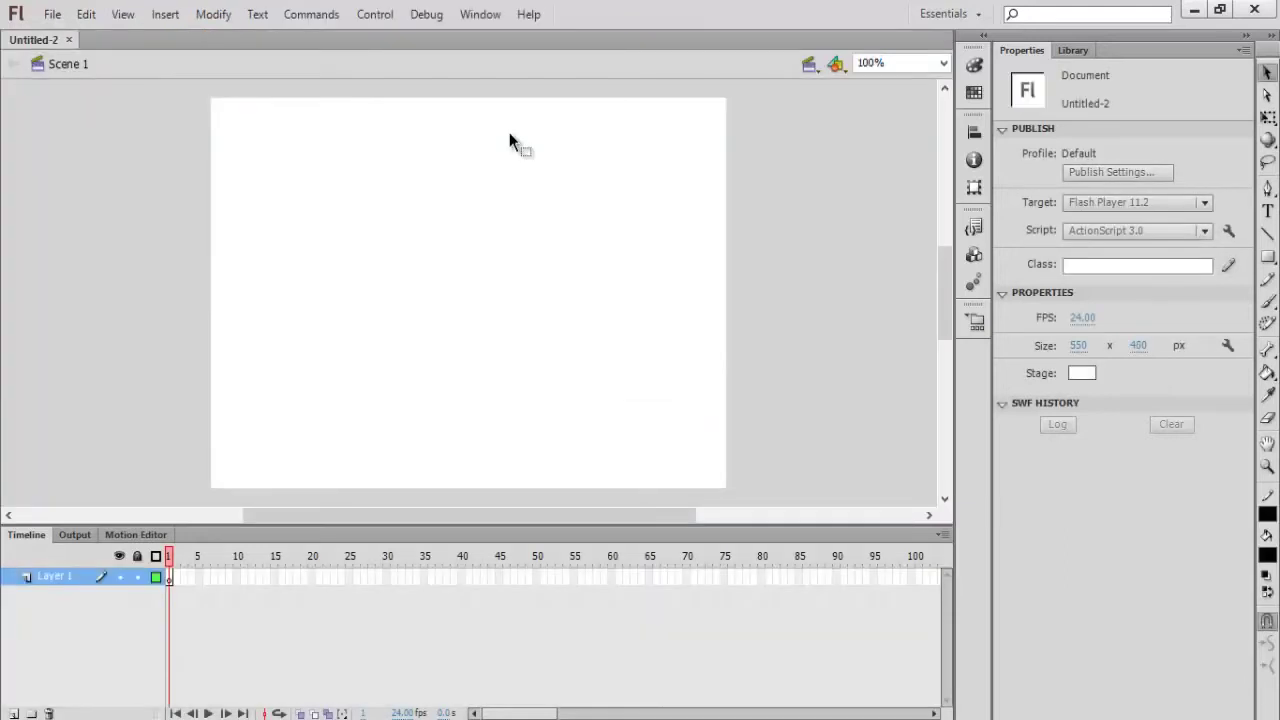
pyautogui.click(52, 14)
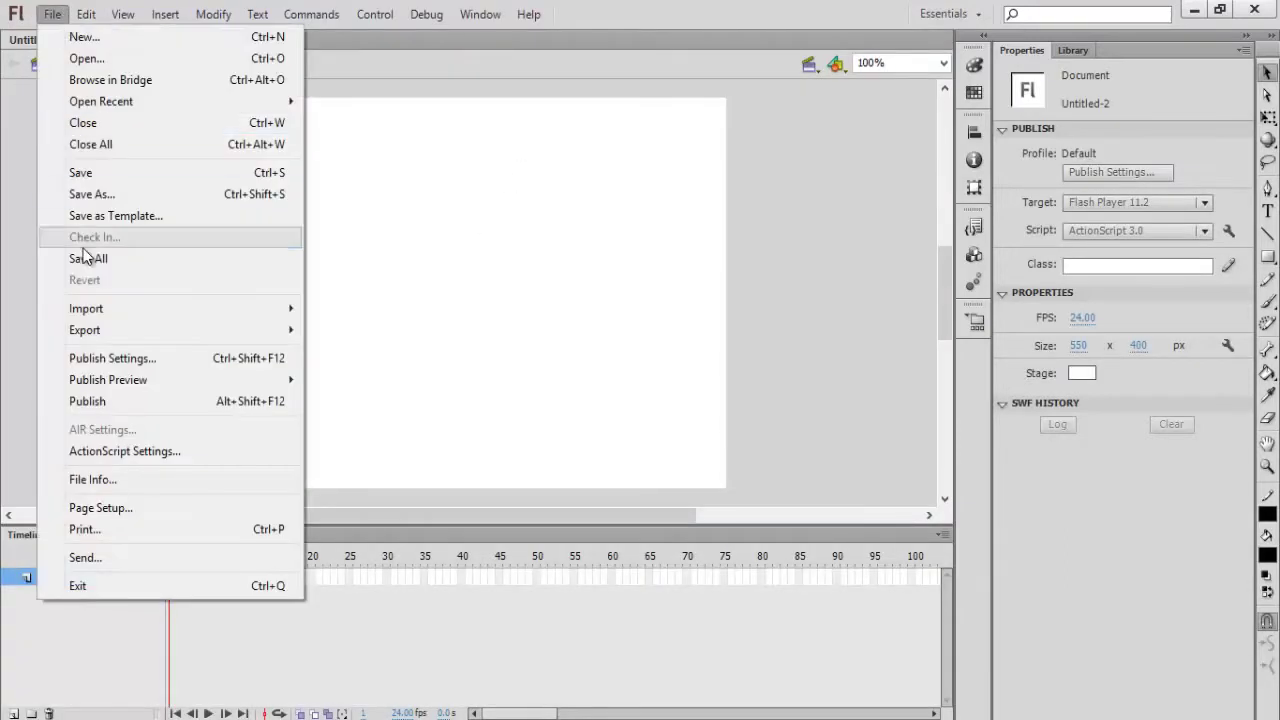
pyautogui.click(98, 174)
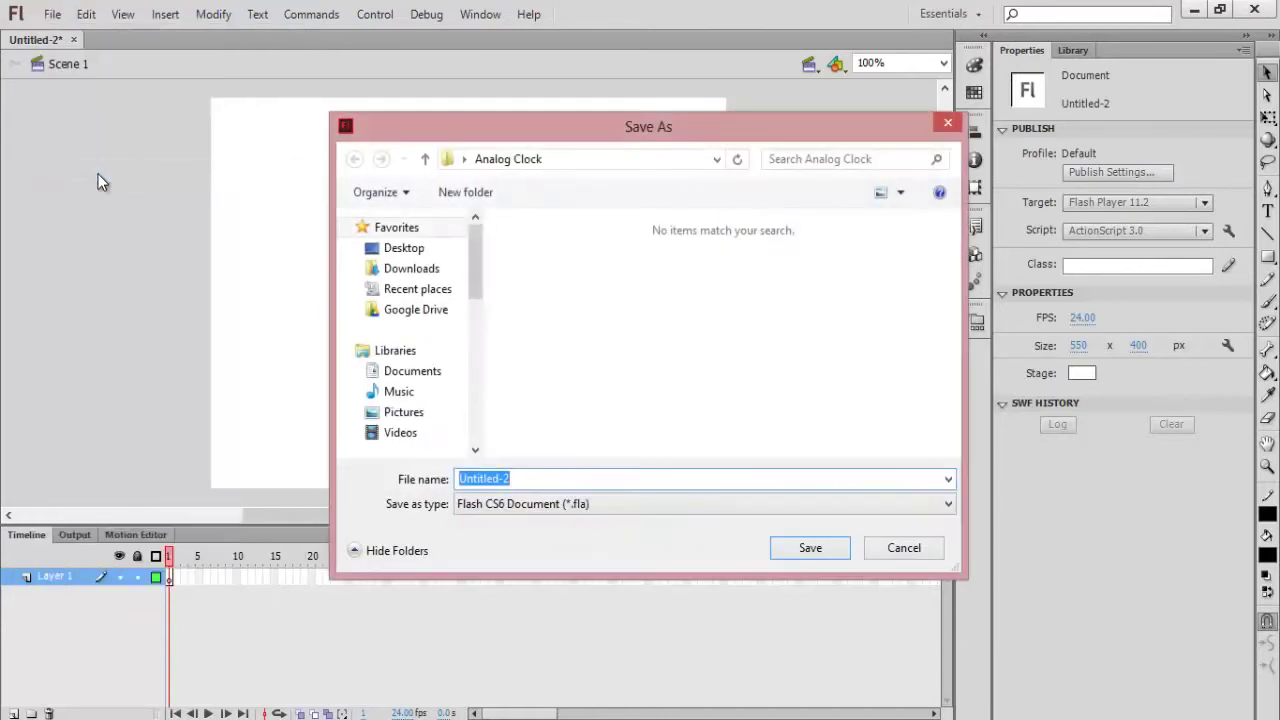
pyautogui.write('Analo')
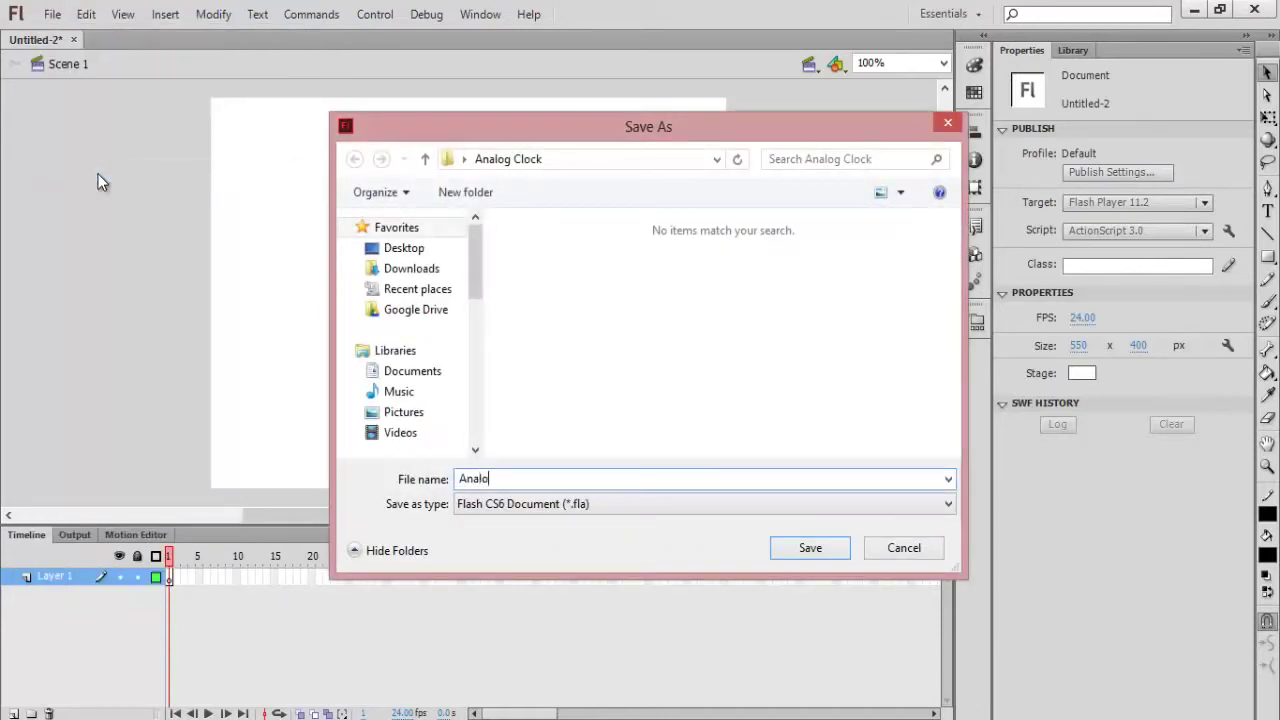
pyautogui.write('g Clock')
pyautogui.press('Return')
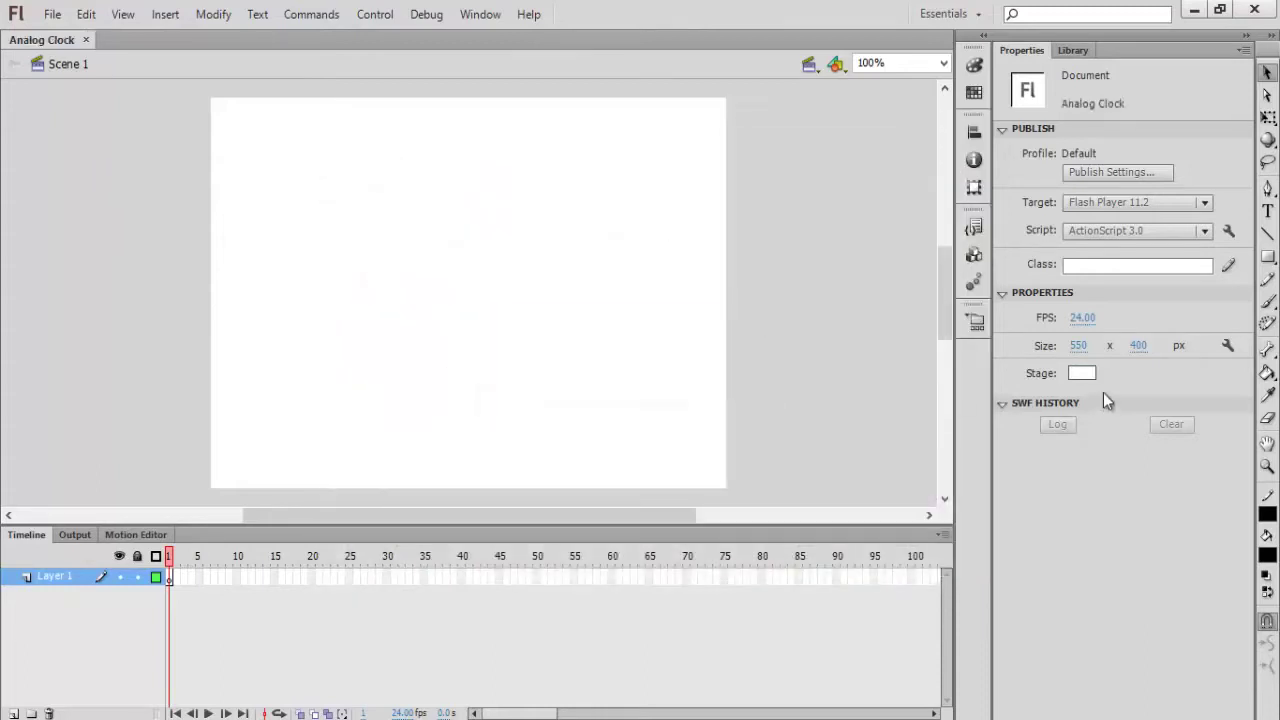
# - Set the stage size to 450 by 450 pixels
pyautogui.click(1078, 345)
pyautogui.write('450')
pyautogui.press('Tab')
pyautogui.write('4')
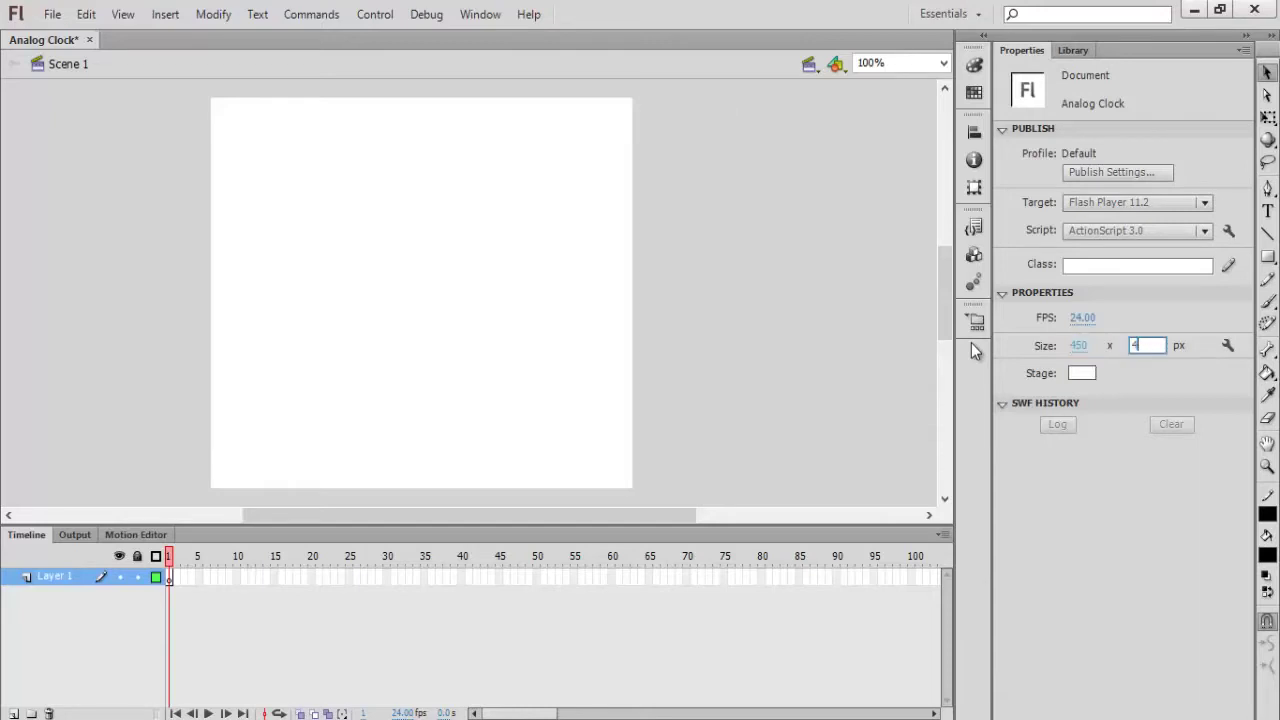
pyautogui.write('50')
pyautogui.press('Return')
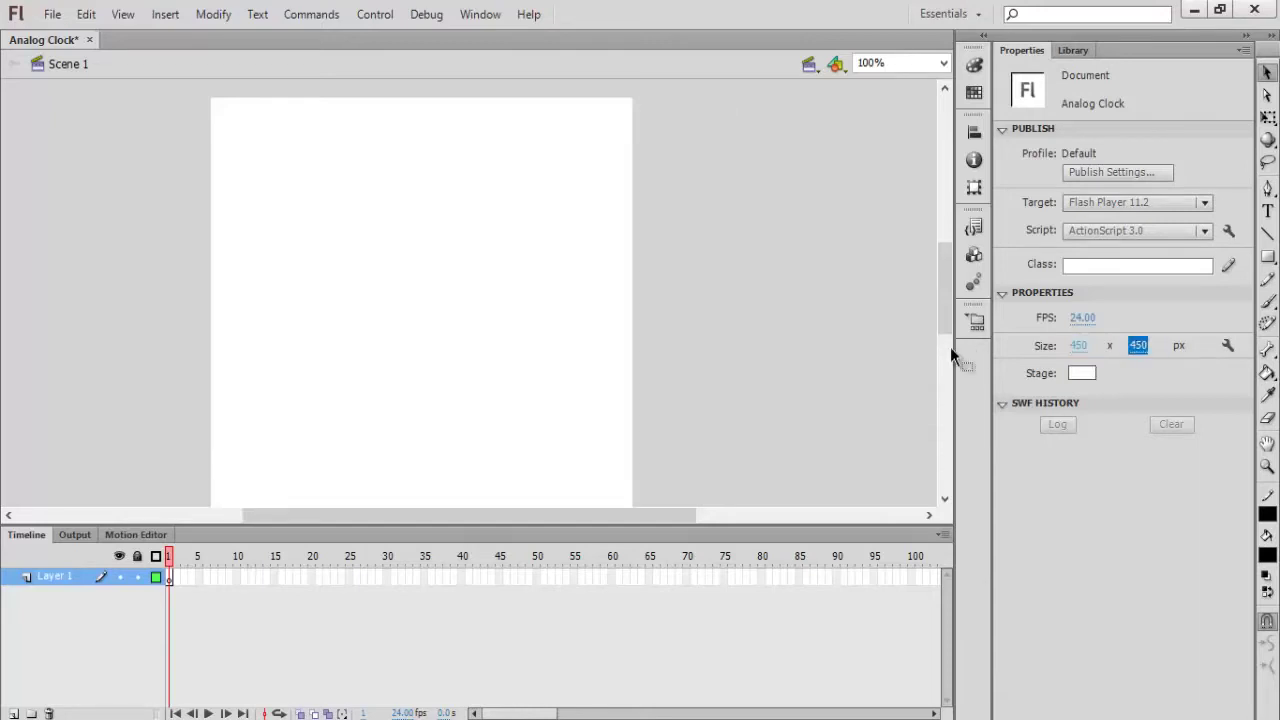
pyautogui.click(590, 419)
# - Import the big-analog-clock image onto the stage and drag it into place
pyautogui.click(52, 14)
pyautogui.moveTo(86, 309)
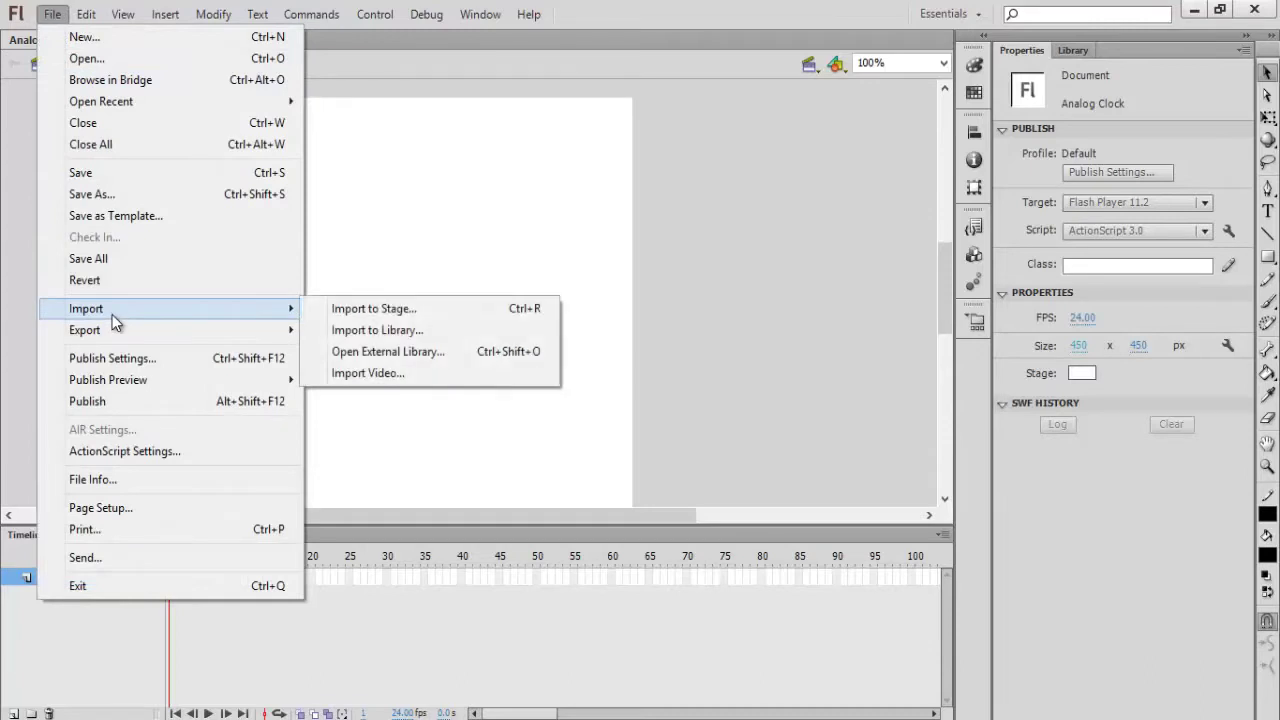
pyautogui.click(340, 309)
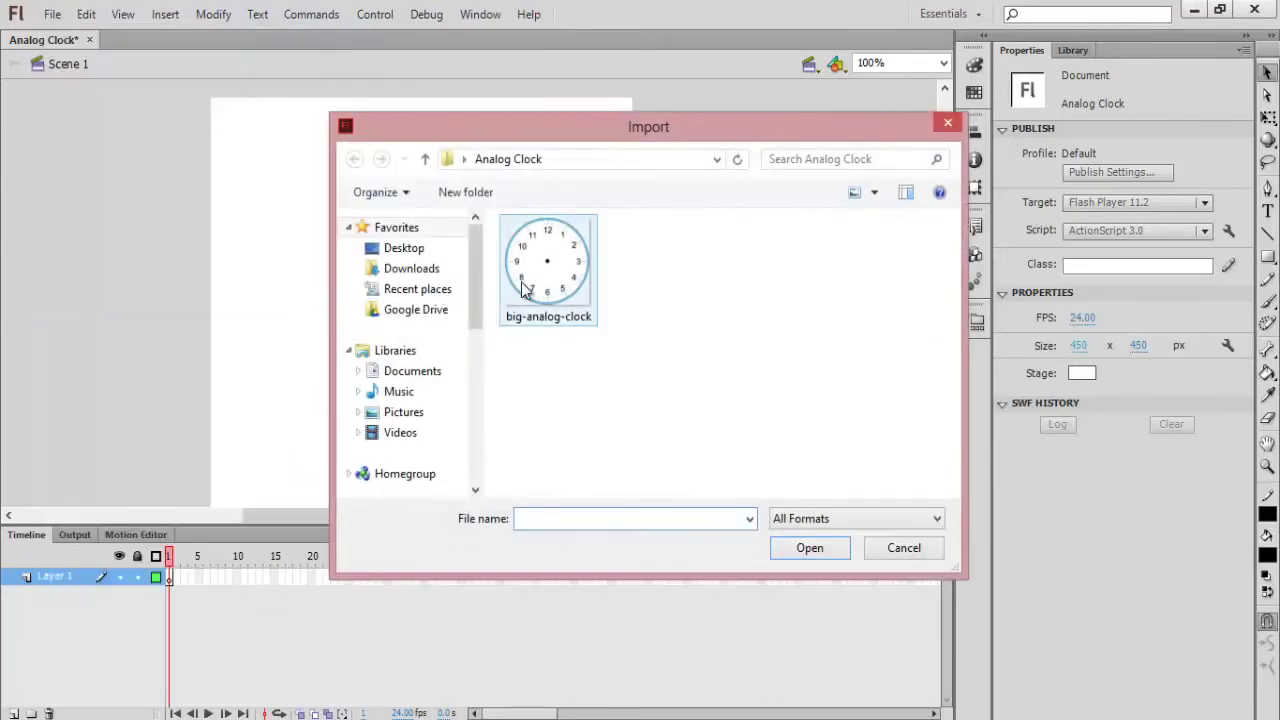
pyautogui.doubleClick(538, 290)
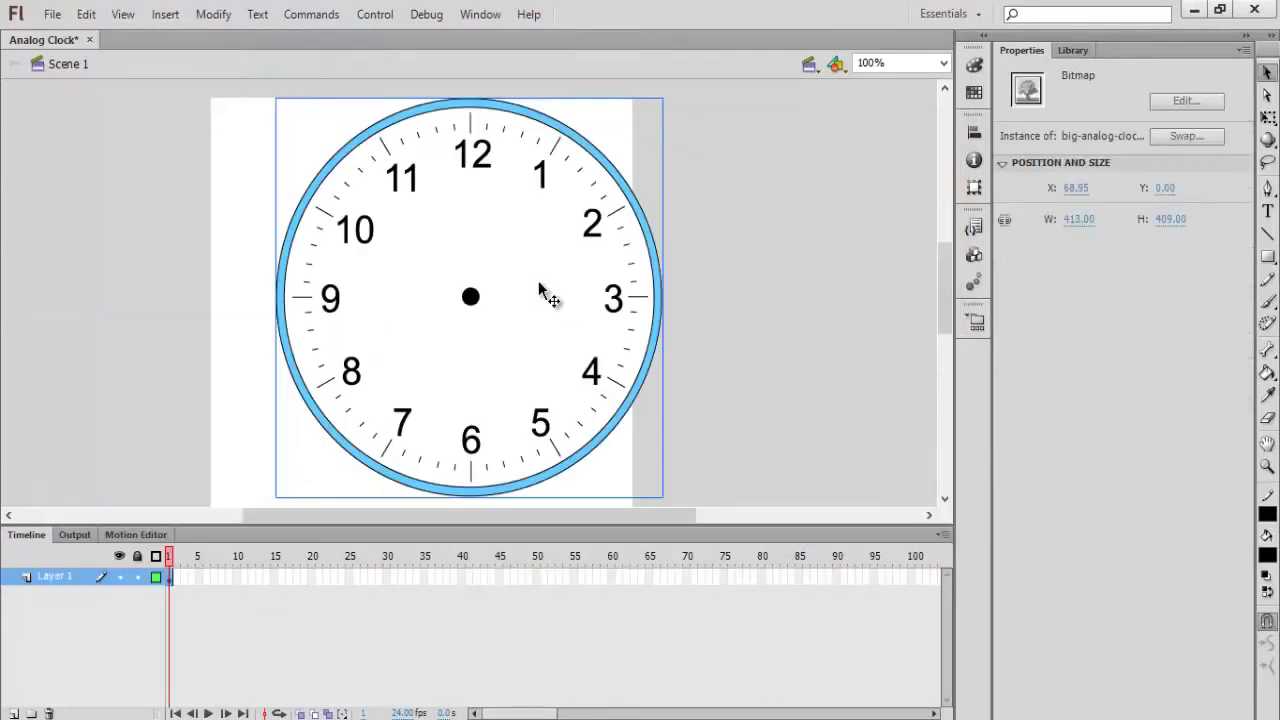
pyautogui.moveTo(571, 371)
pyautogui.mouseDown()
pyautogui.moveTo(503, 369)
pyautogui.moveTo(522, 390)
pyautogui.mouseUp()
# - Fine-tune the clock image's position on the stage
pyautogui.click(725, 383)
pyautogui.scroll(-3, 725, 383)
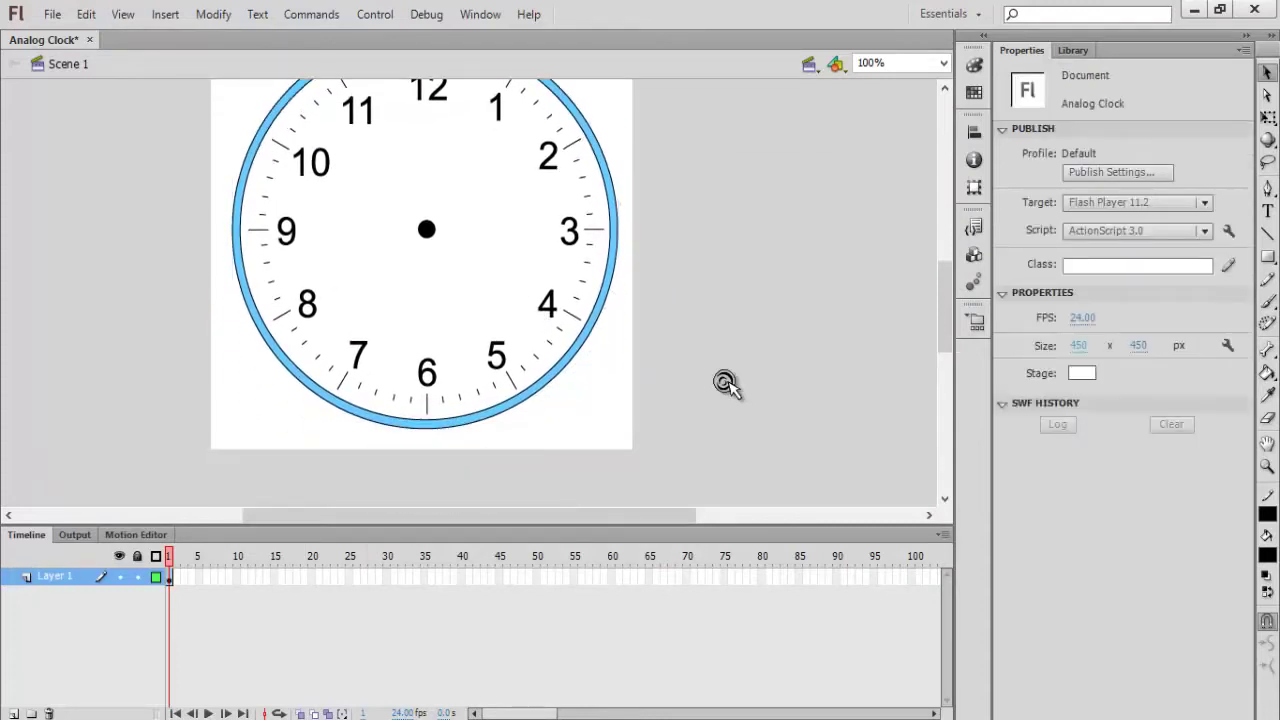
pyautogui.click(548, 308)
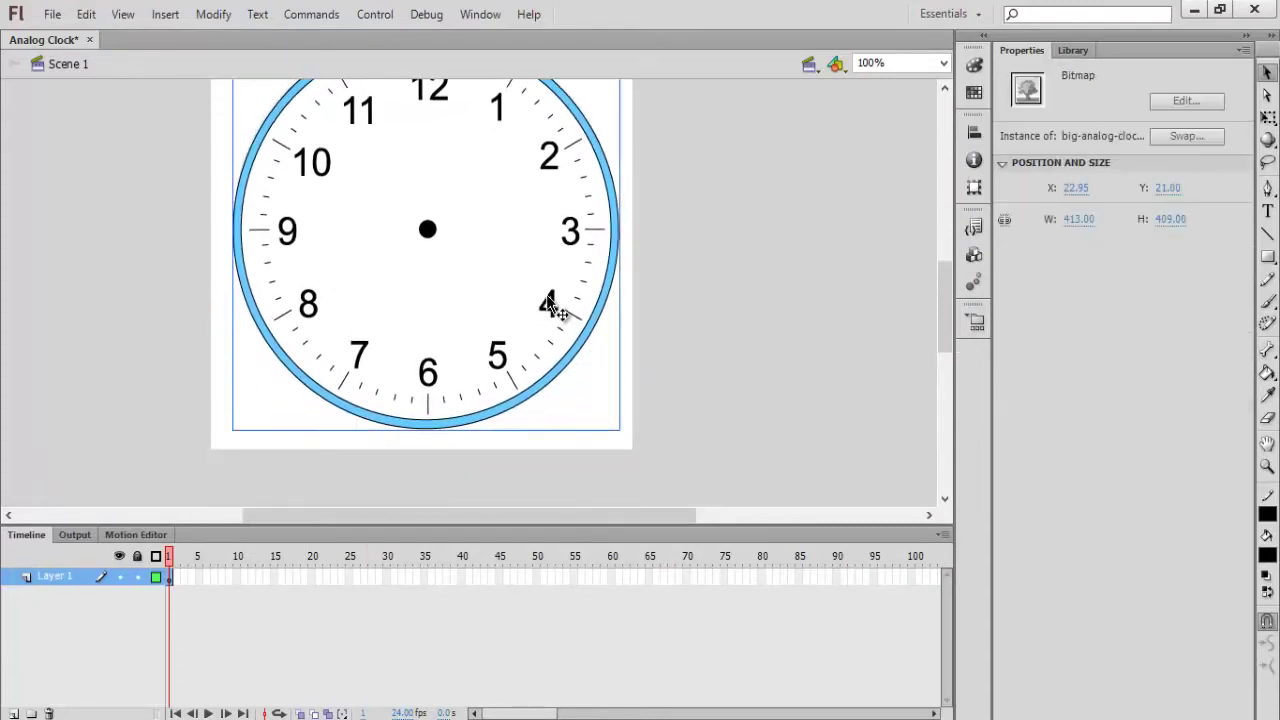
pyautogui.click(706, 355)
pyautogui.scroll(3, 706, 358)
pyautogui.scroll(1, 706, 360)
pyautogui.scroll(-3, 706, 358)
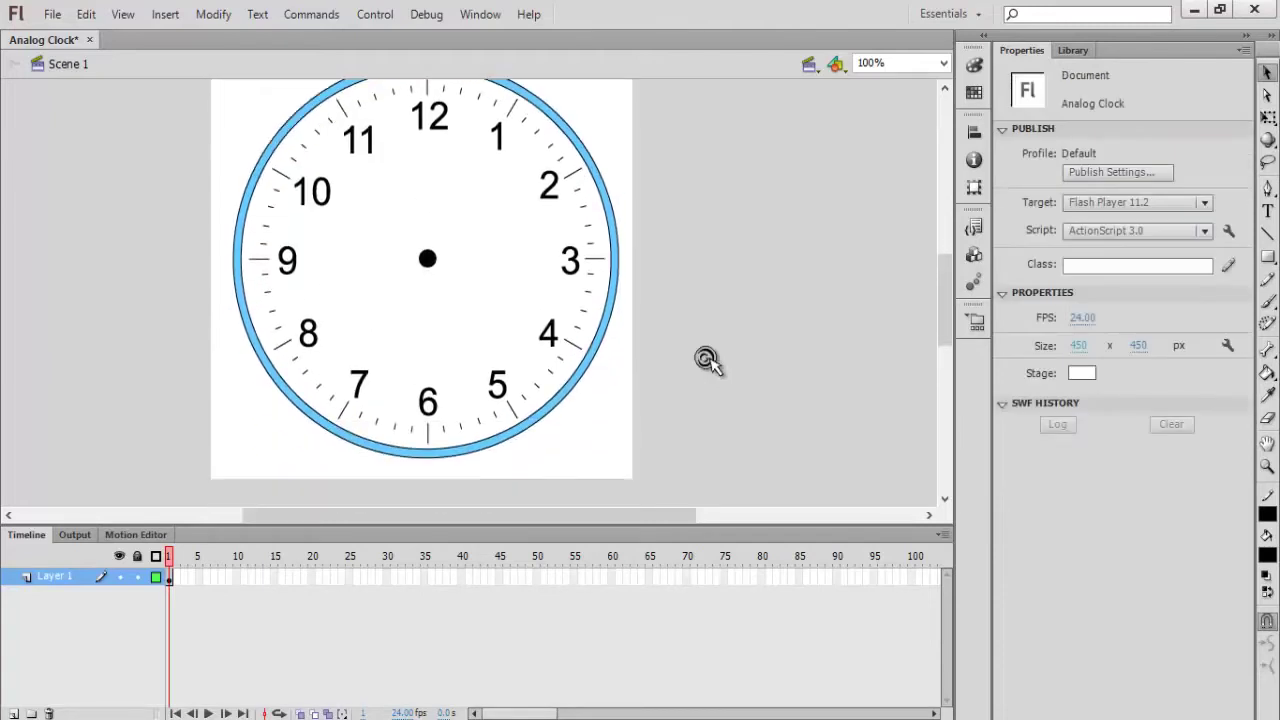
pyautogui.click(555, 300)
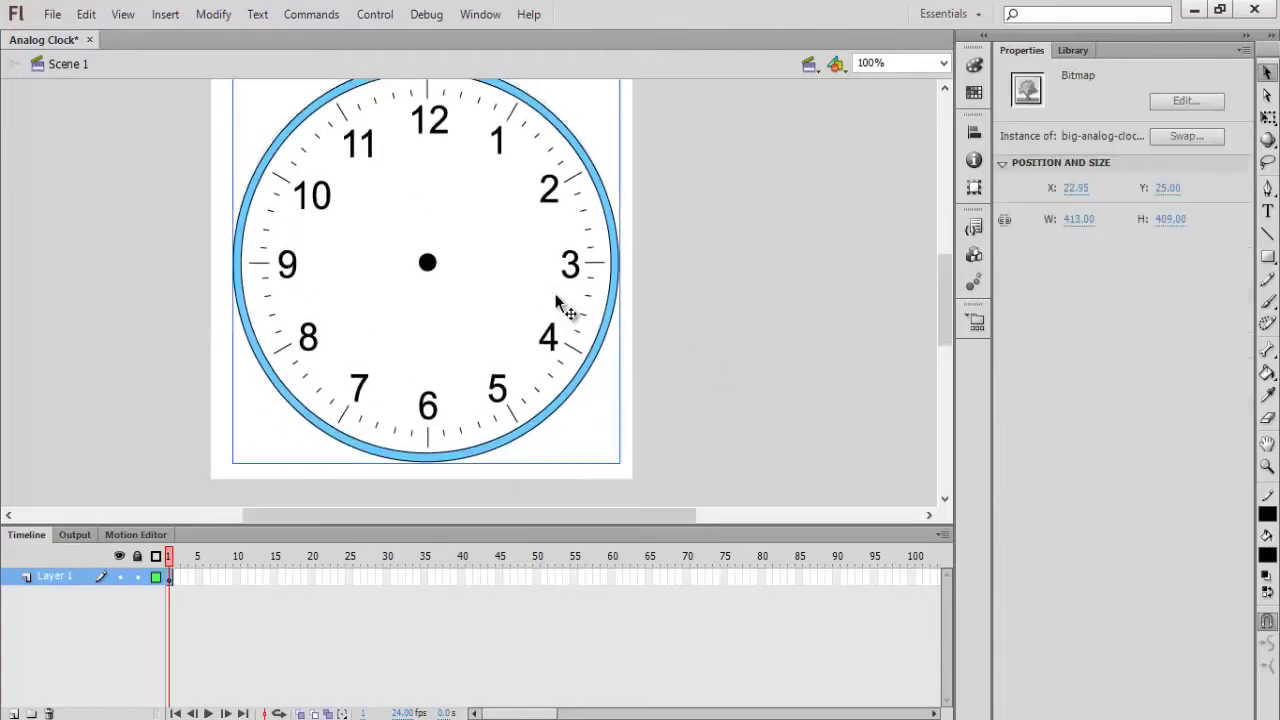
pyautogui.click(667, 294)
pyautogui.scroll(3, 667, 294)
pyautogui.scroll(-1, 667, 296)
pyautogui.scroll(-1, 667, 296)
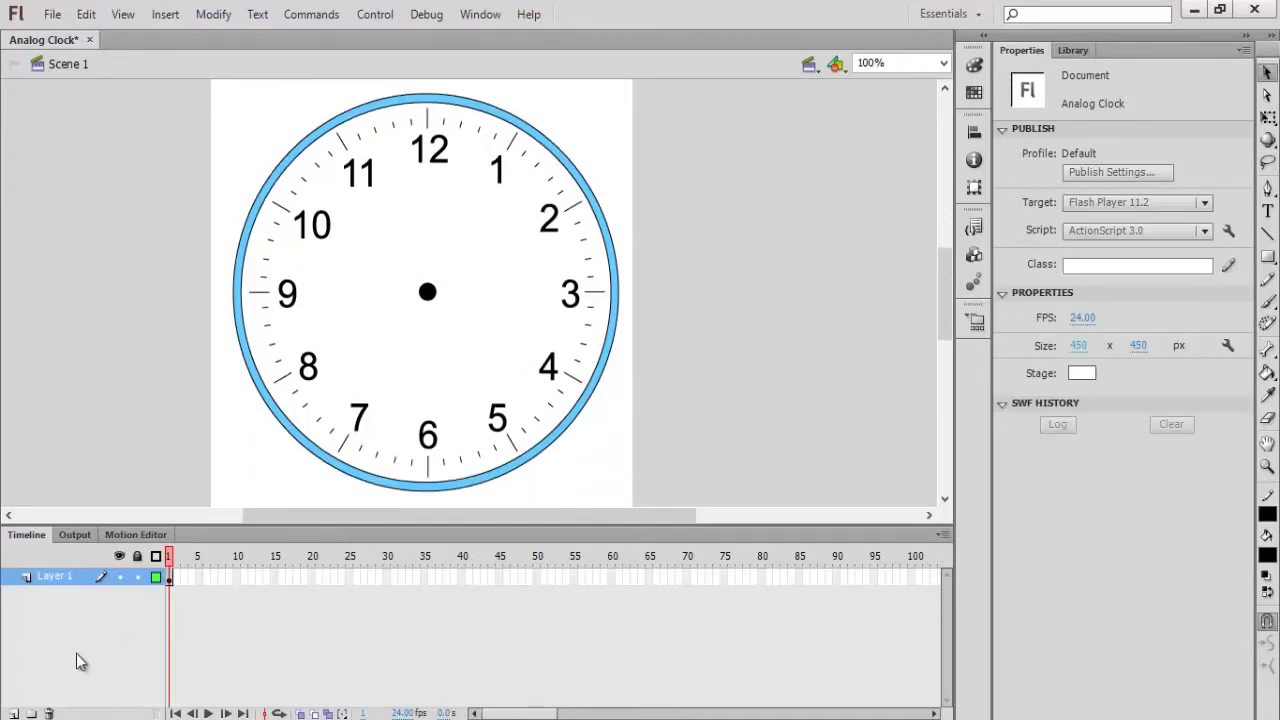
# - Rename Layer 1 to 'bg' and add a new layer named 'stuff' above it
pyautogui.doubleClick(67, 576)
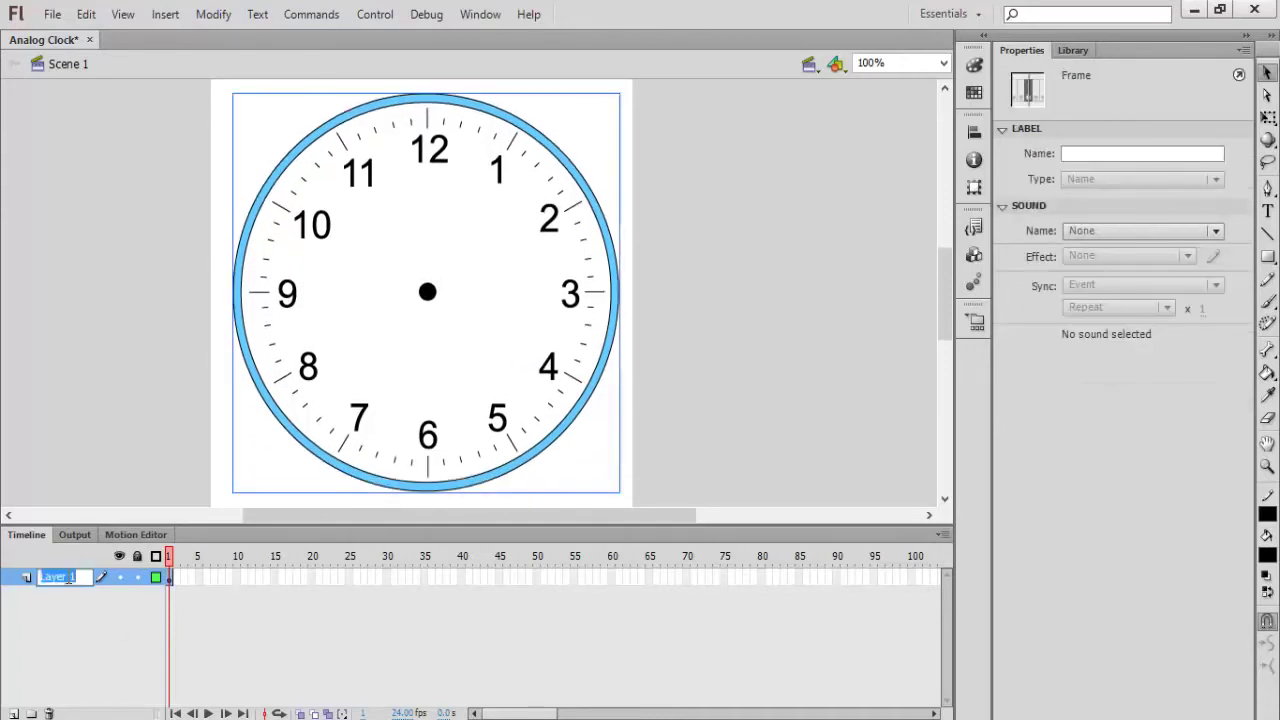
pyautogui.write('bg')
pyautogui.press('Return')
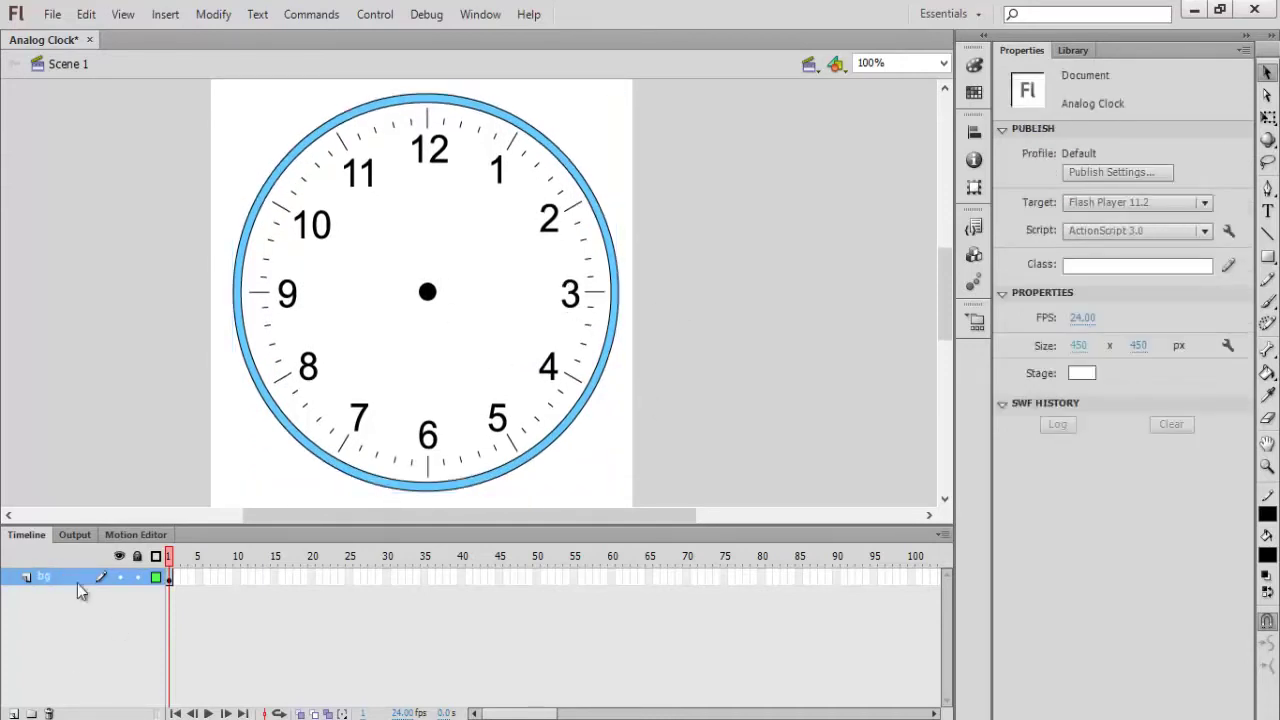
pyautogui.click(14, 713)
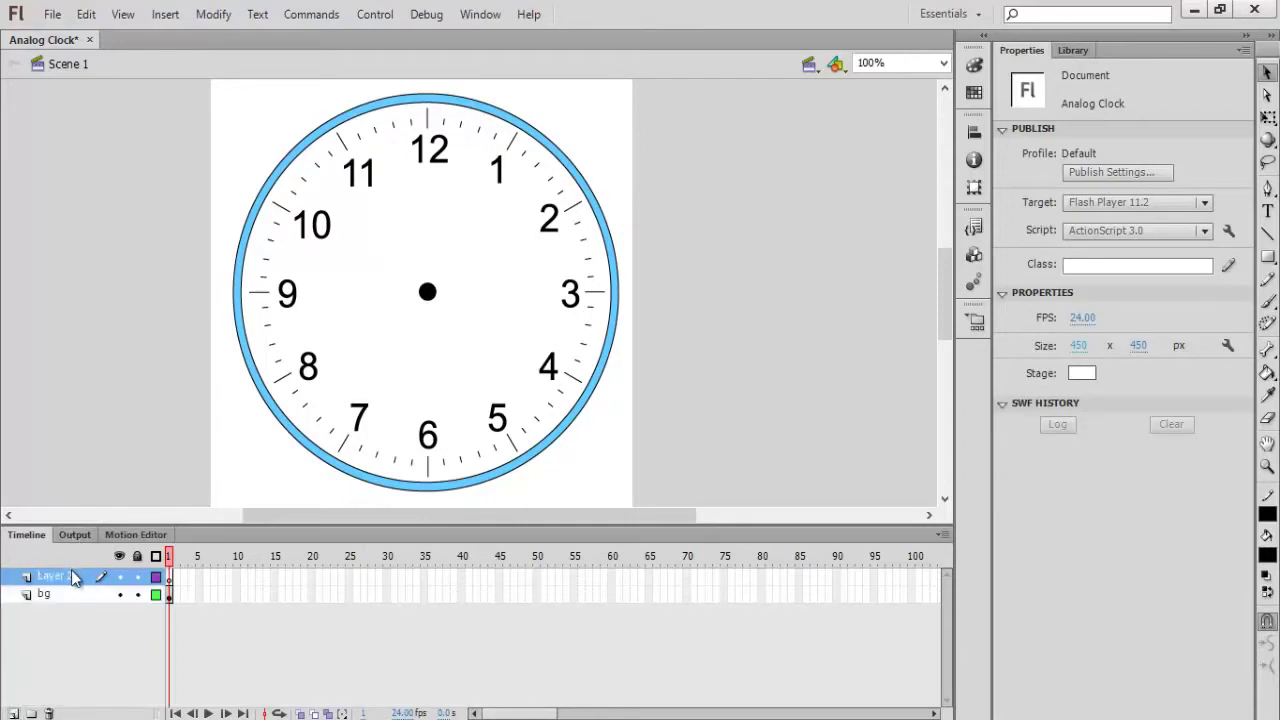
pyautogui.doubleClick(72, 575)
pyautogui.write('st')
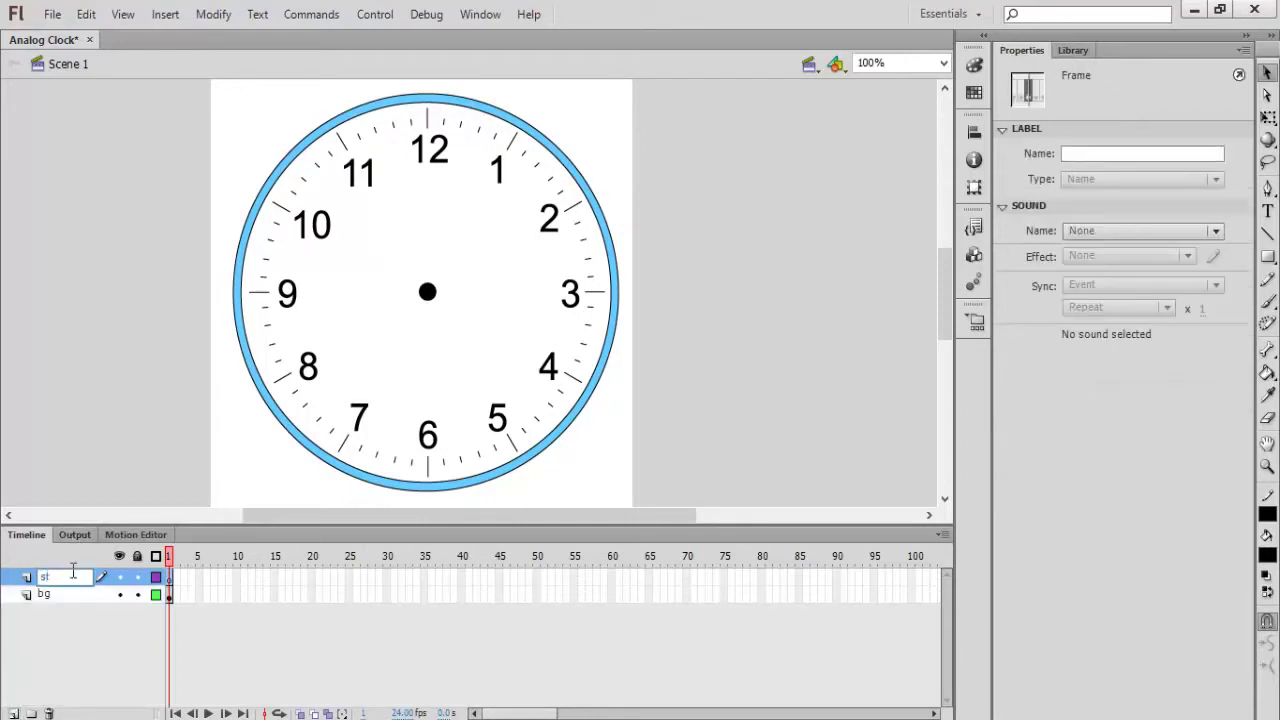
pyautogui.write('uff')
pyautogui.press('Return')
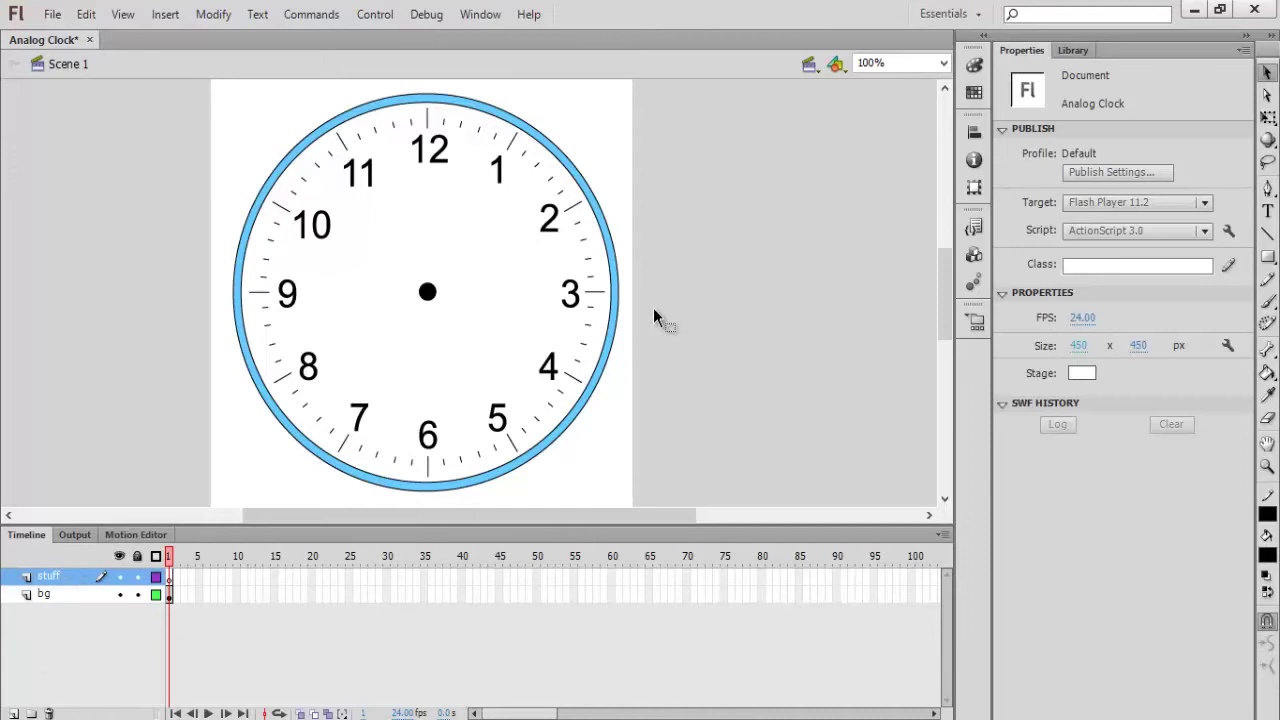
# - Draw a 2 px line from the clock centre up to the 12
pyautogui.click(1267, 232)
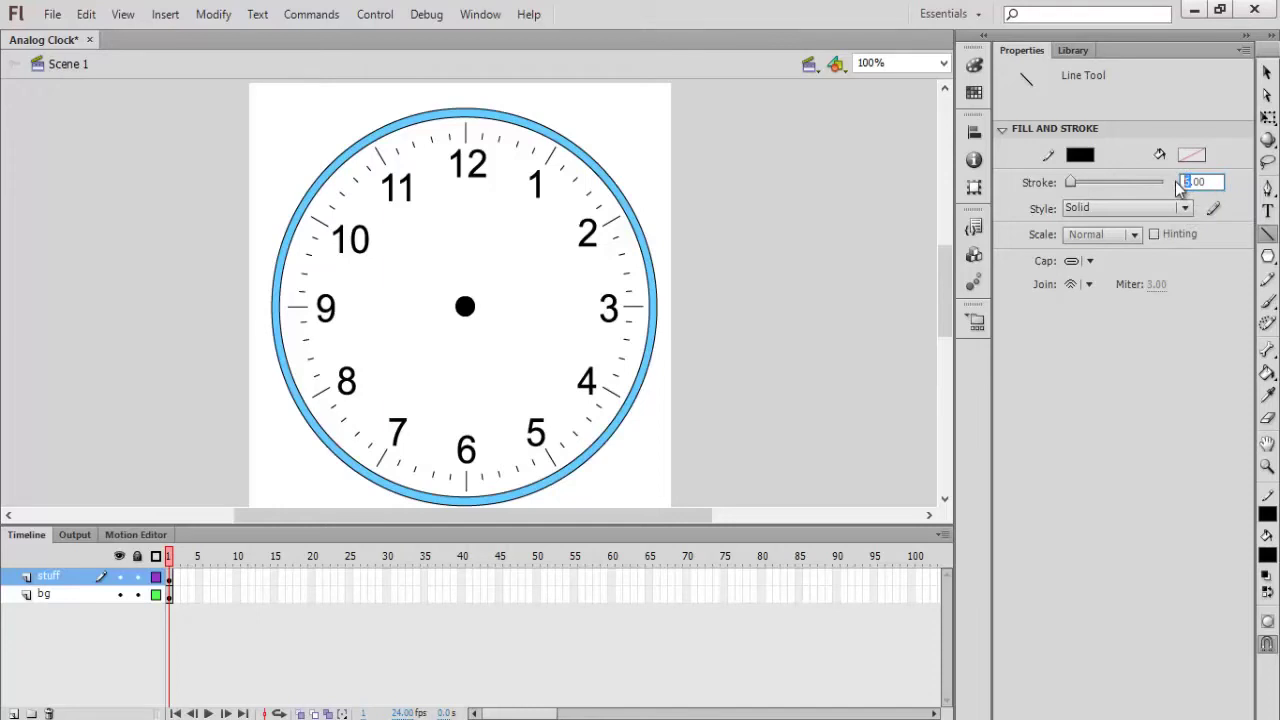
pyautogui.write('2')
pyautogui.press('Return')
pyautogui.moveTo(465, 306); pyautogui.dragTo(464, 199)
pyautogui.moveTo(464, 199); pyautogui.dragTo(464, 166)
# - Convert the line to a bottom-centre-registered movie clip with instance name second_mc
pyautogui.click(1267, 73)
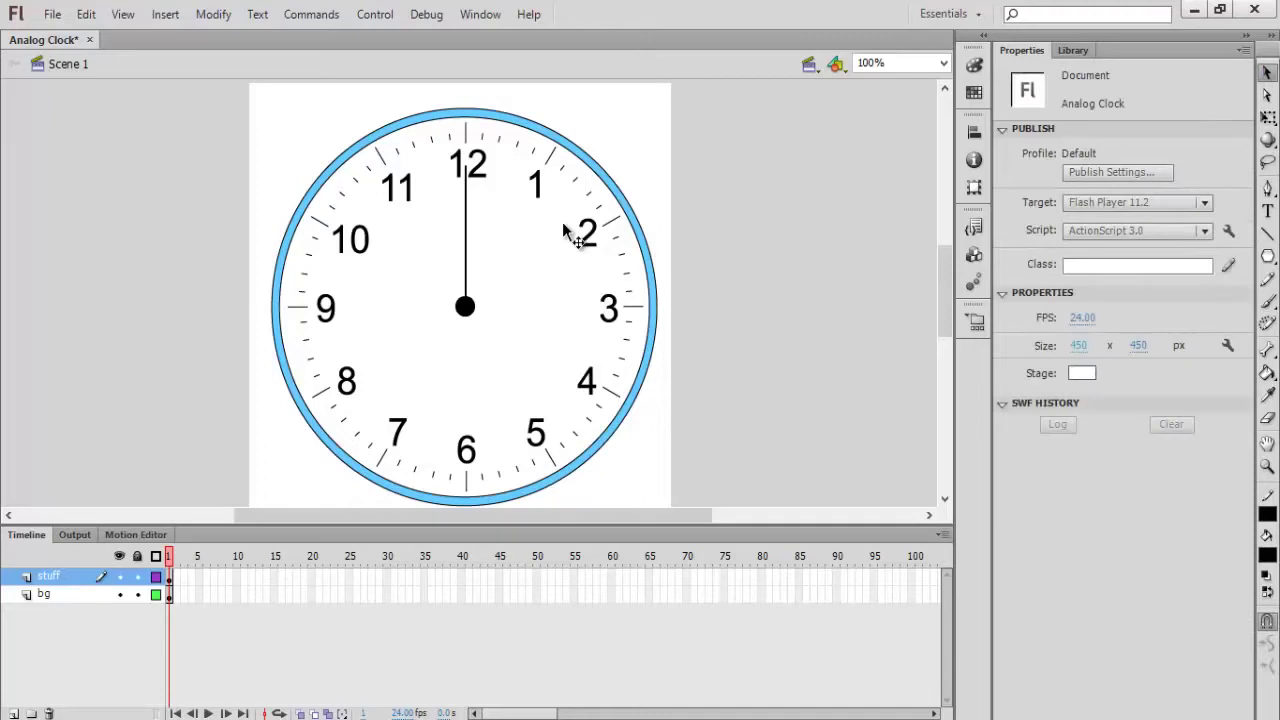
pyautogui.click(466, 224)
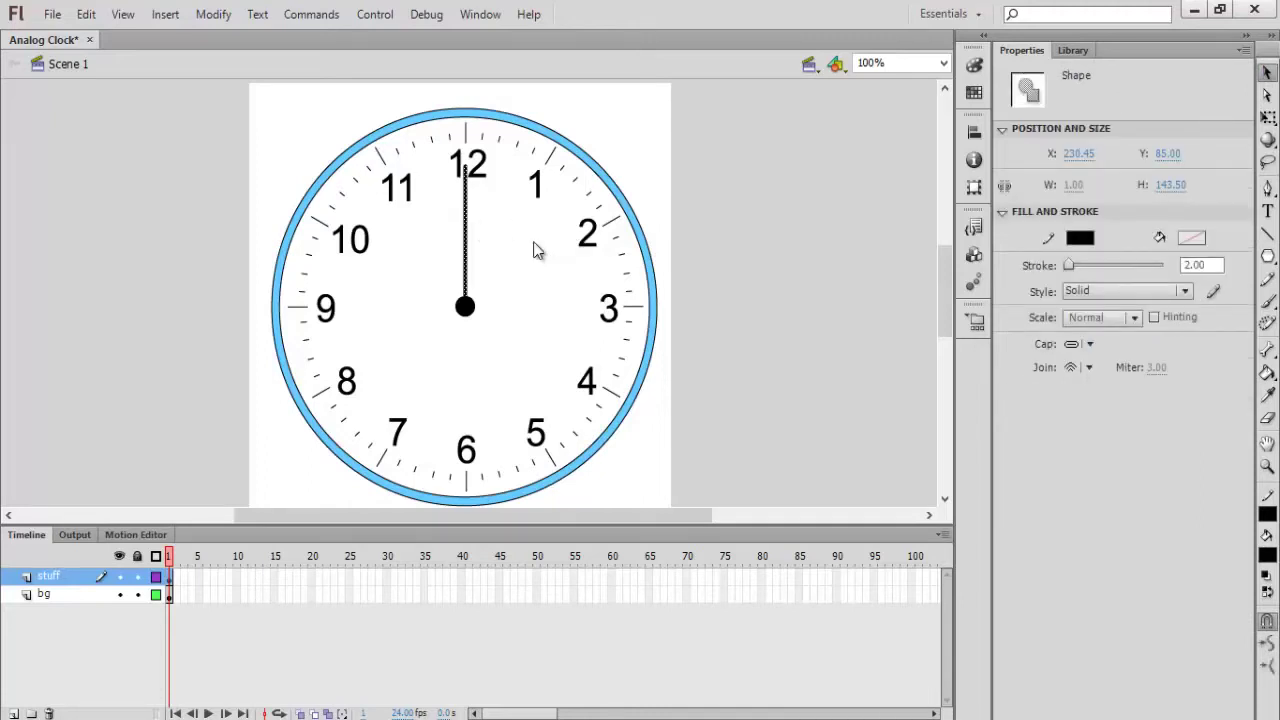
pyautogui.press('F8')
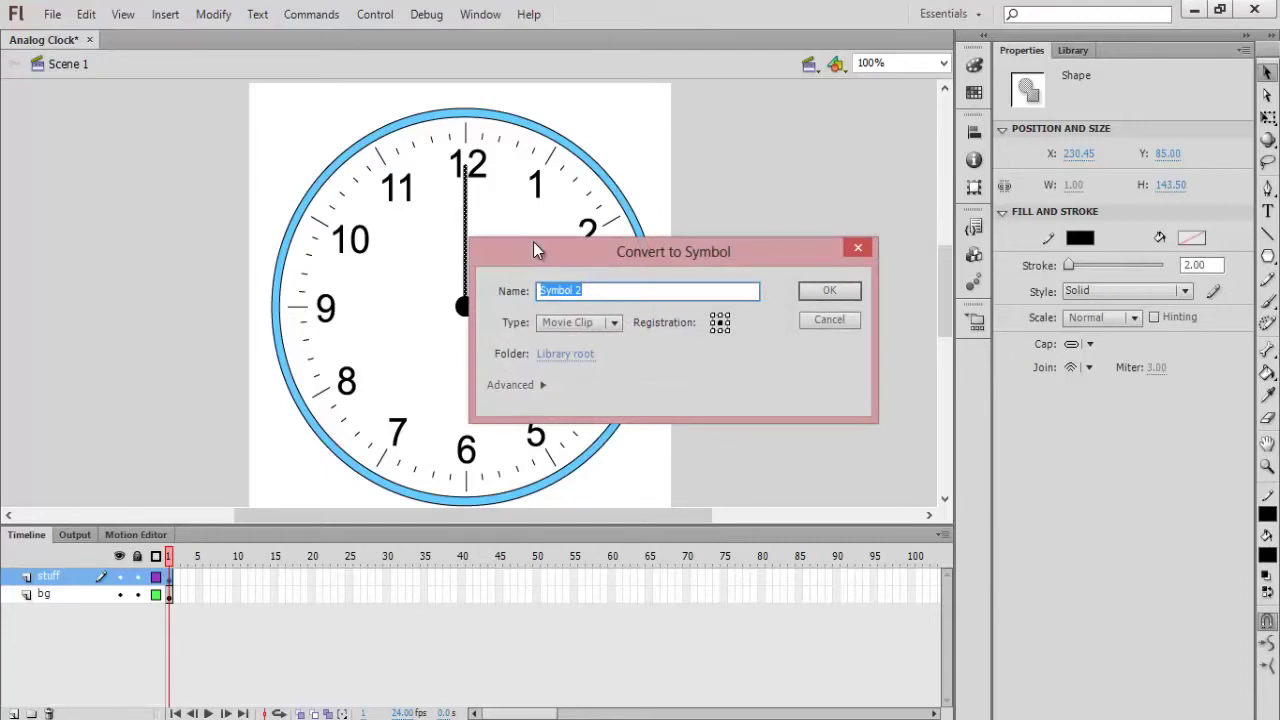
pyautogui.moveTo(605, 249); pyautogui.dragTo(672, 177)
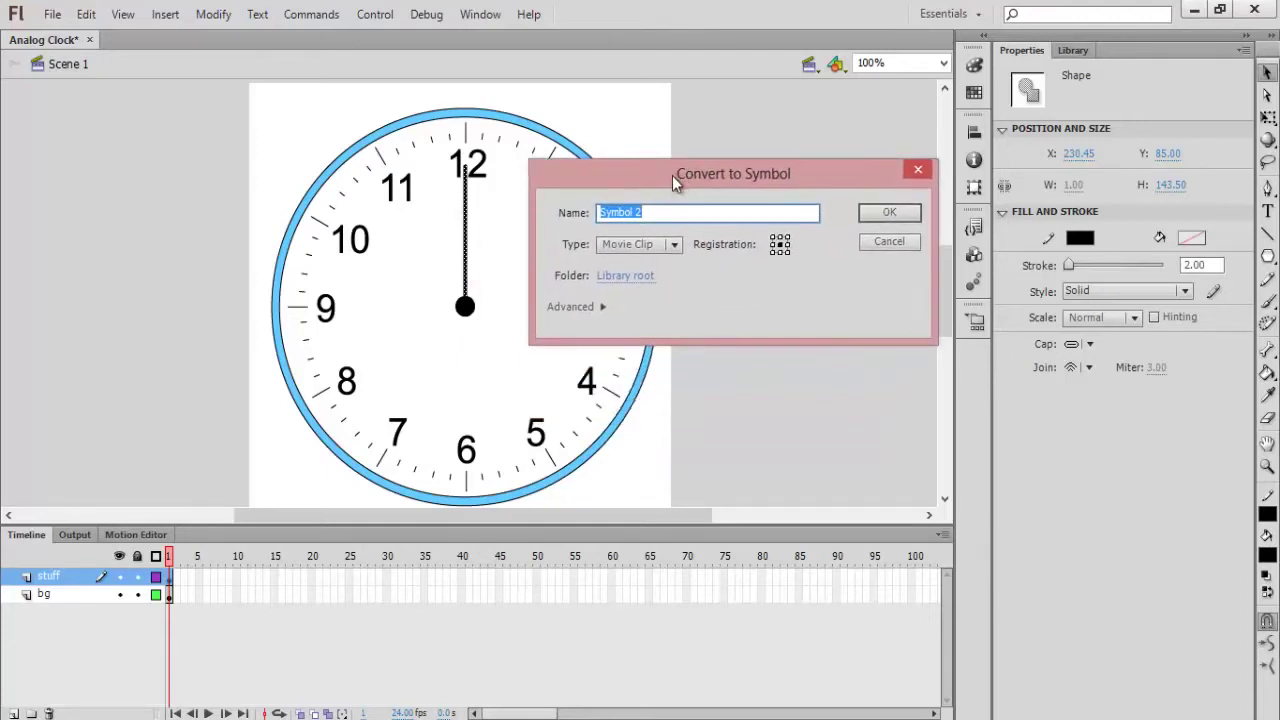
pyautogui.click(780, 244)
pyautogui.click(780, 253)
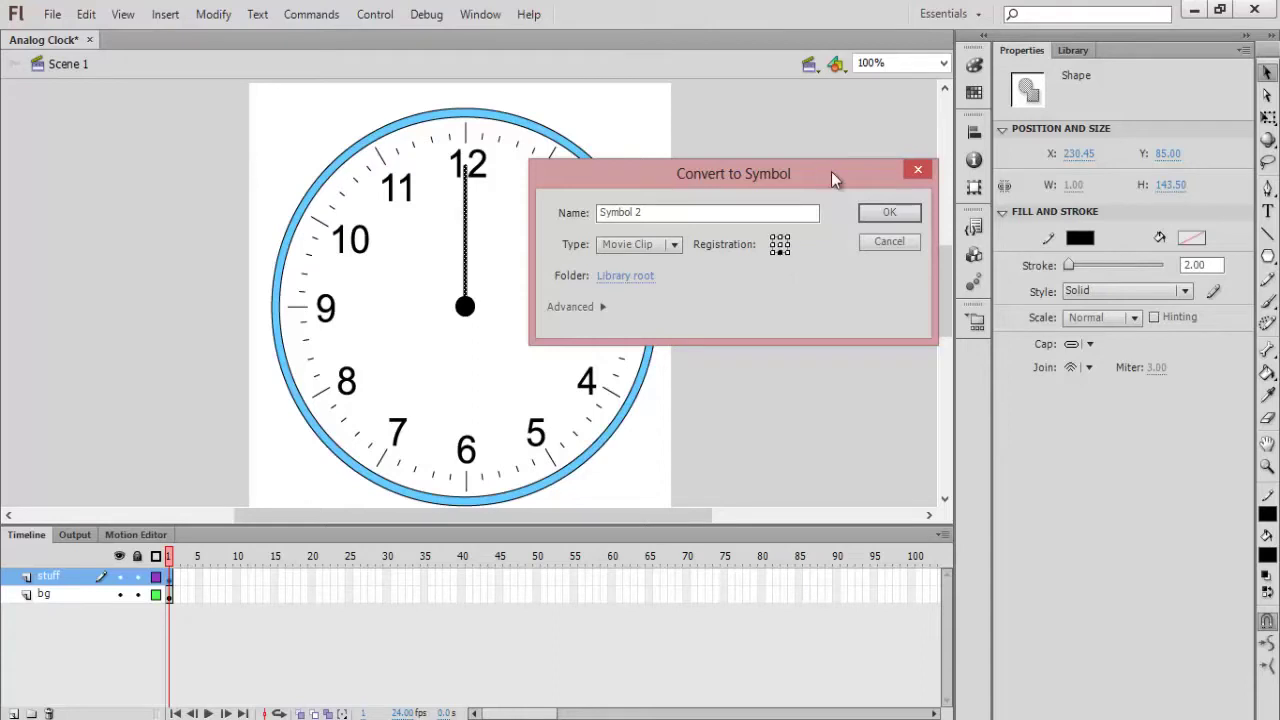
pyautogui.click(875, 215)
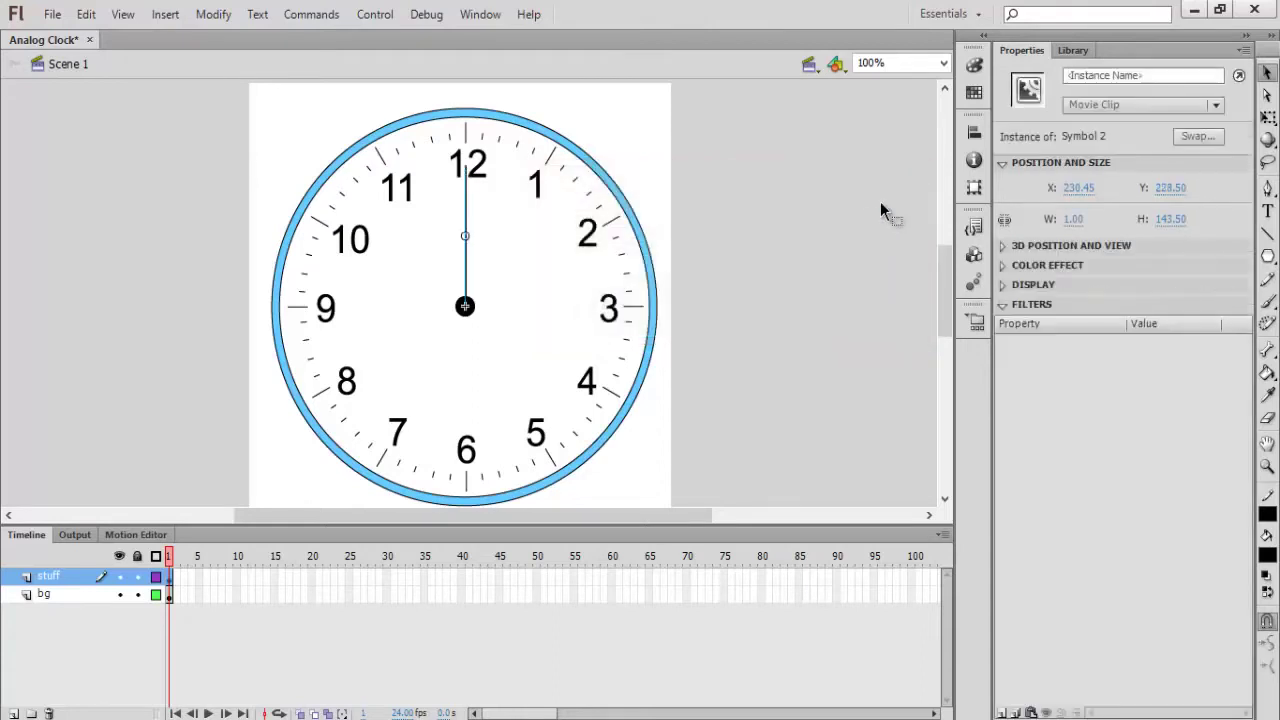
pyautogui.click(1070, 77)
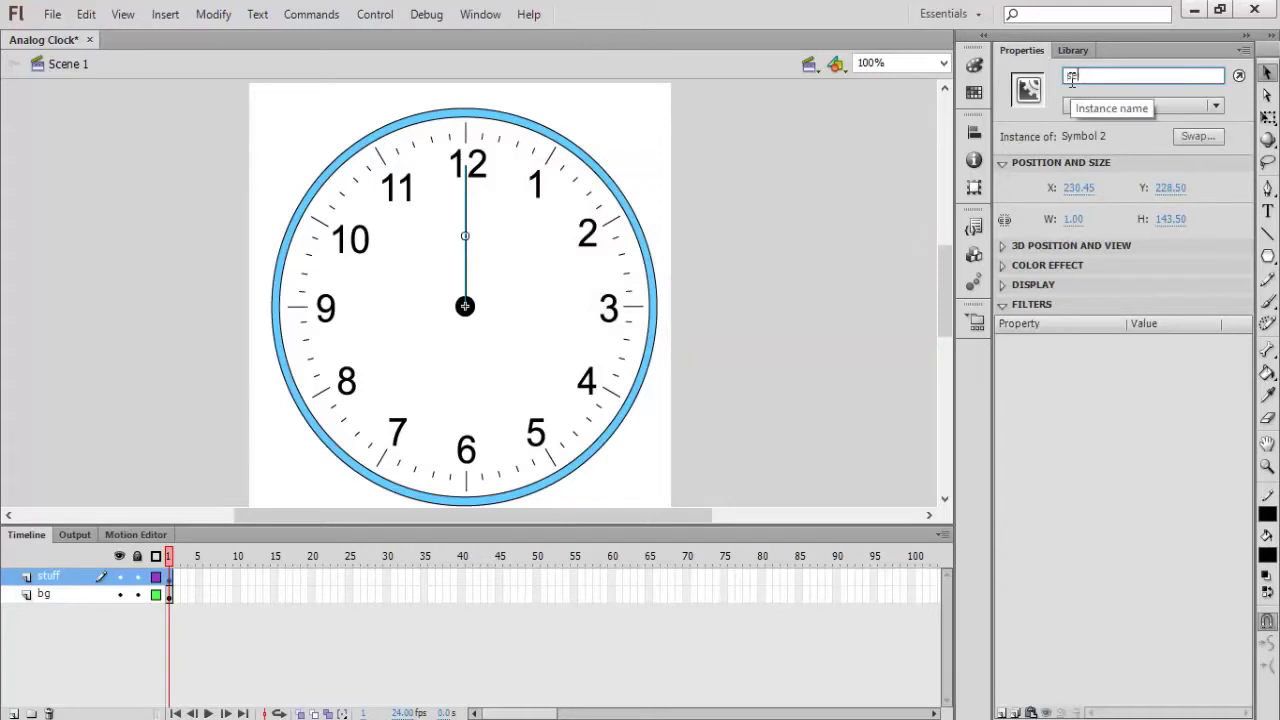
pyautogui.write('cond_mc')
pyautogui.press('Return')
# - Draw a 4 px line upward from the clock centre
pyautogui.click(774, 243)
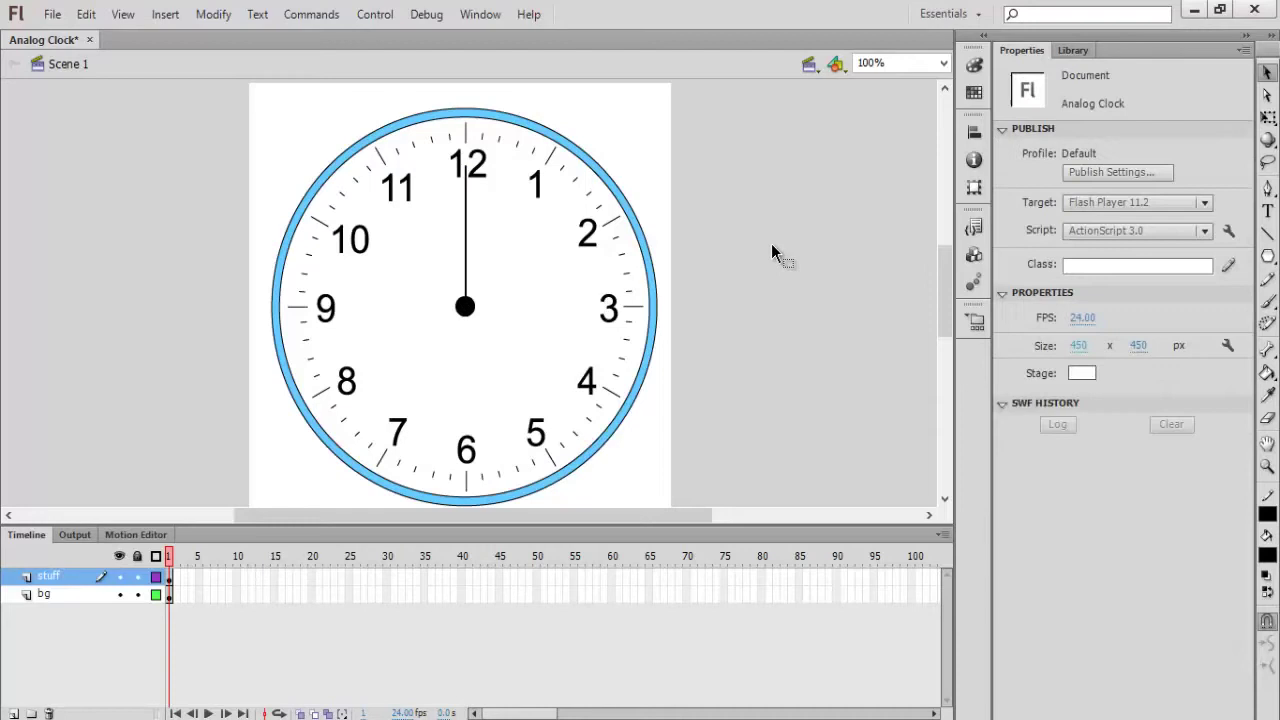
pyautogui.click(1267, 234)
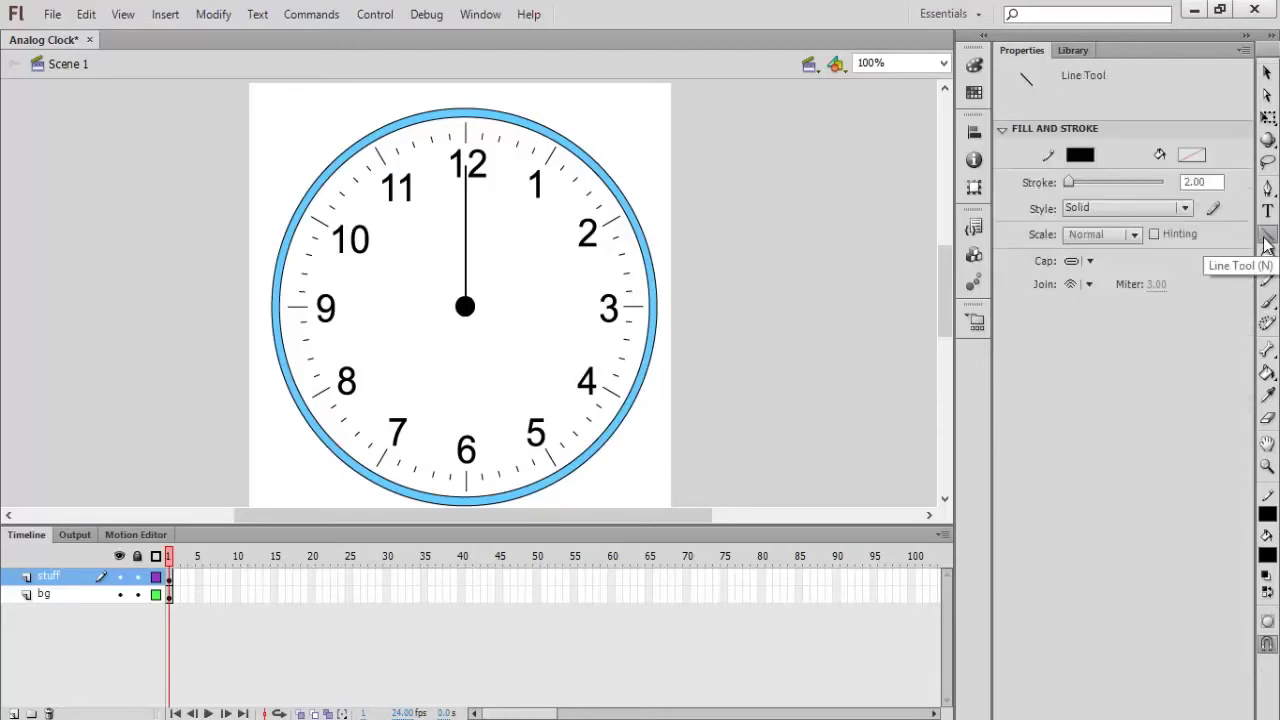
pyautogui.doubleClick(1192, 182)
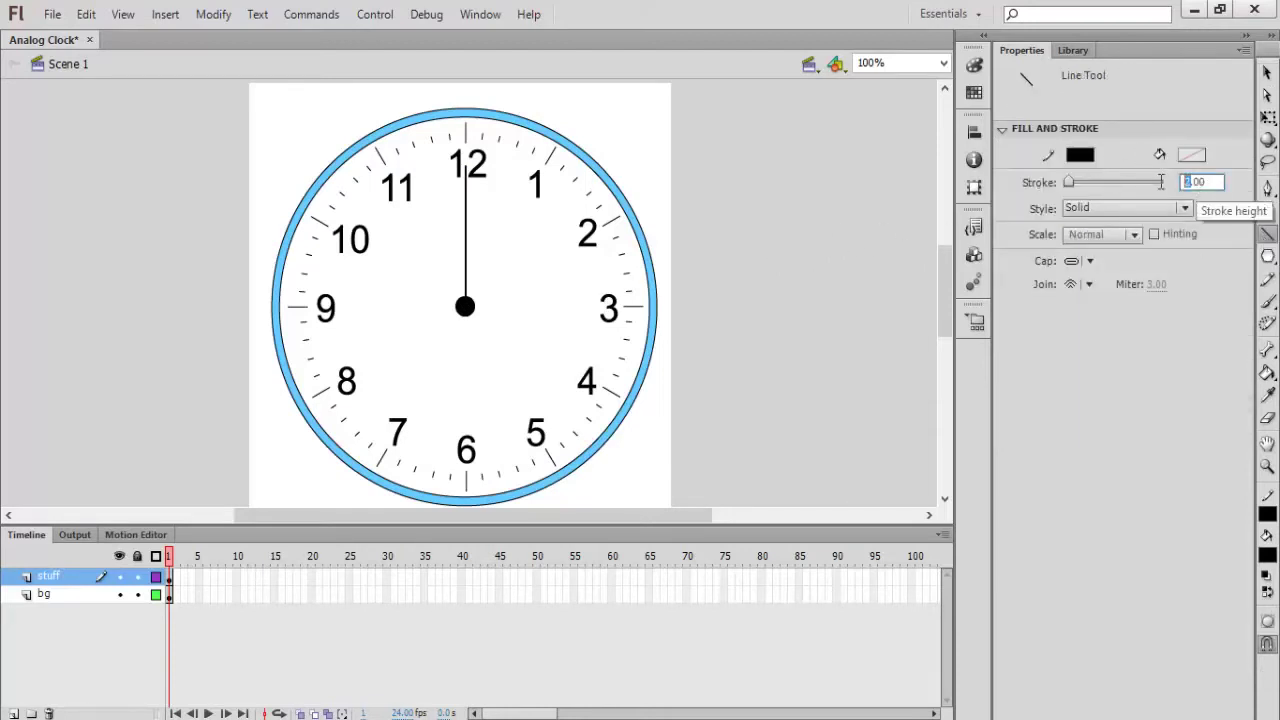
pyautogui.write('4')
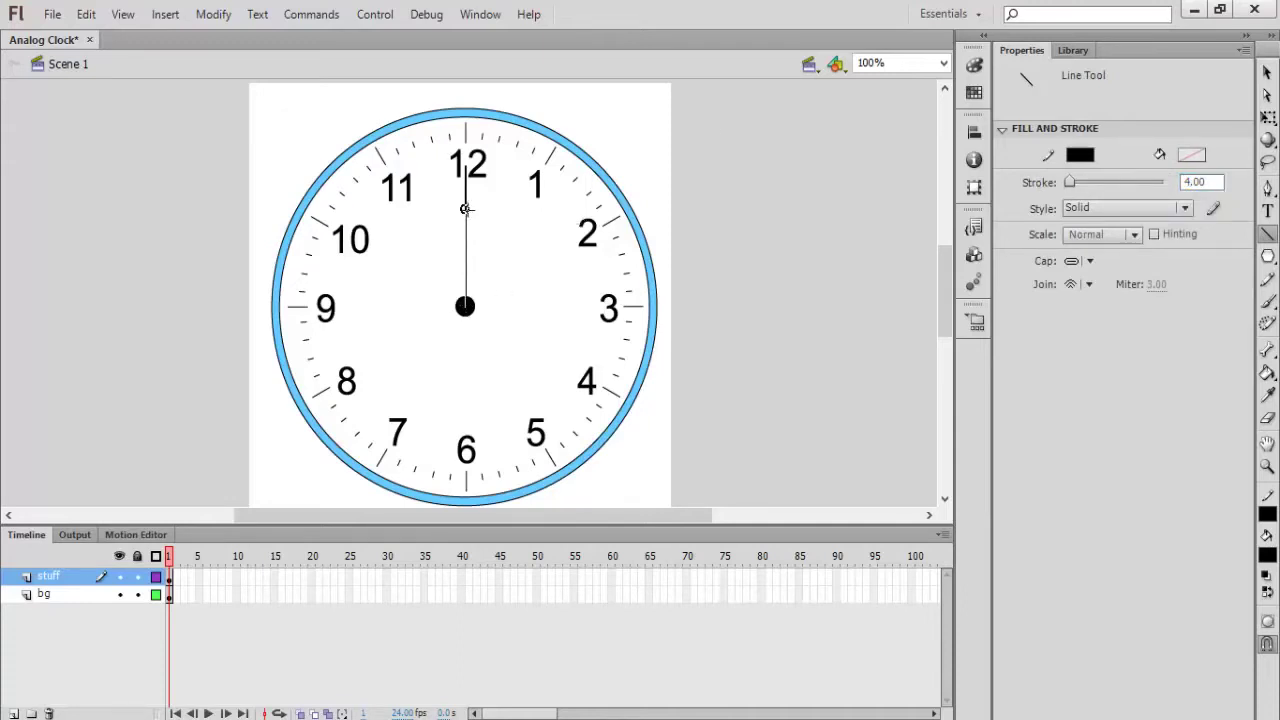
pyautogui.moveTo(465, 306); pyautogui.dragTo(465, 206)
# - Convert the thick line to a movie clip with instance name minute_mc
pyautogui.click(1268, 70)
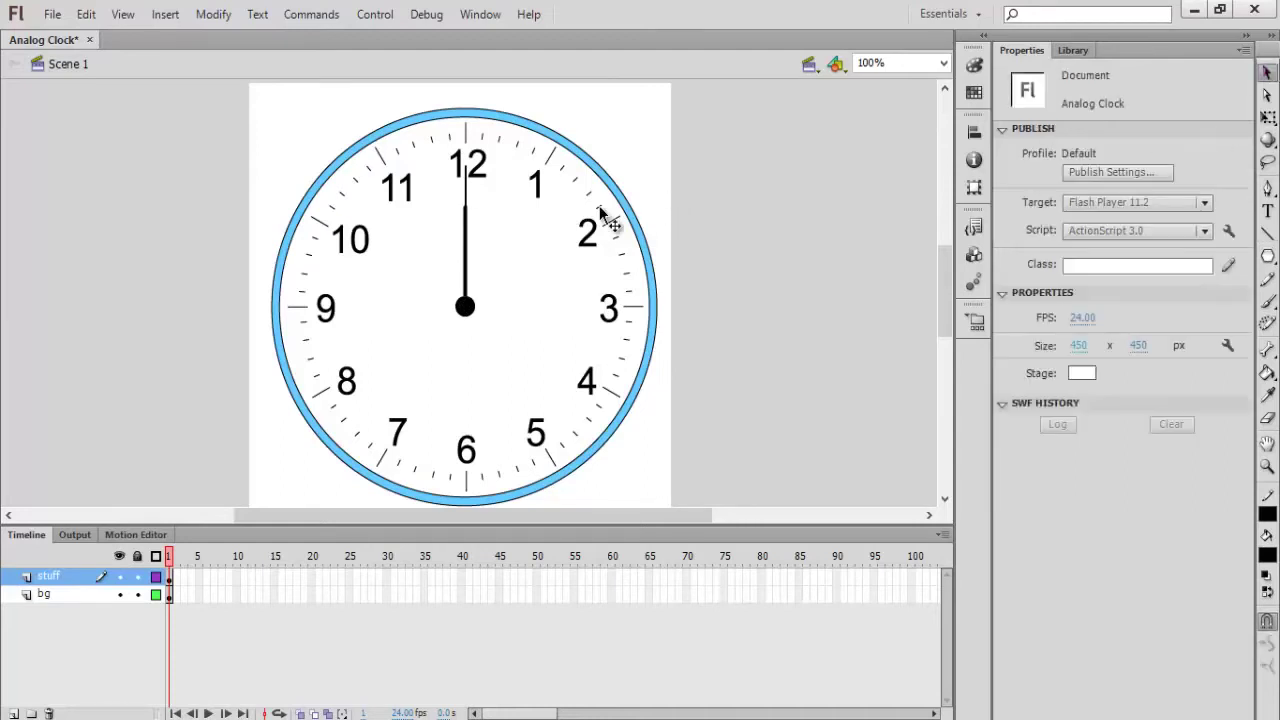
pyautogui.click(465, 213)
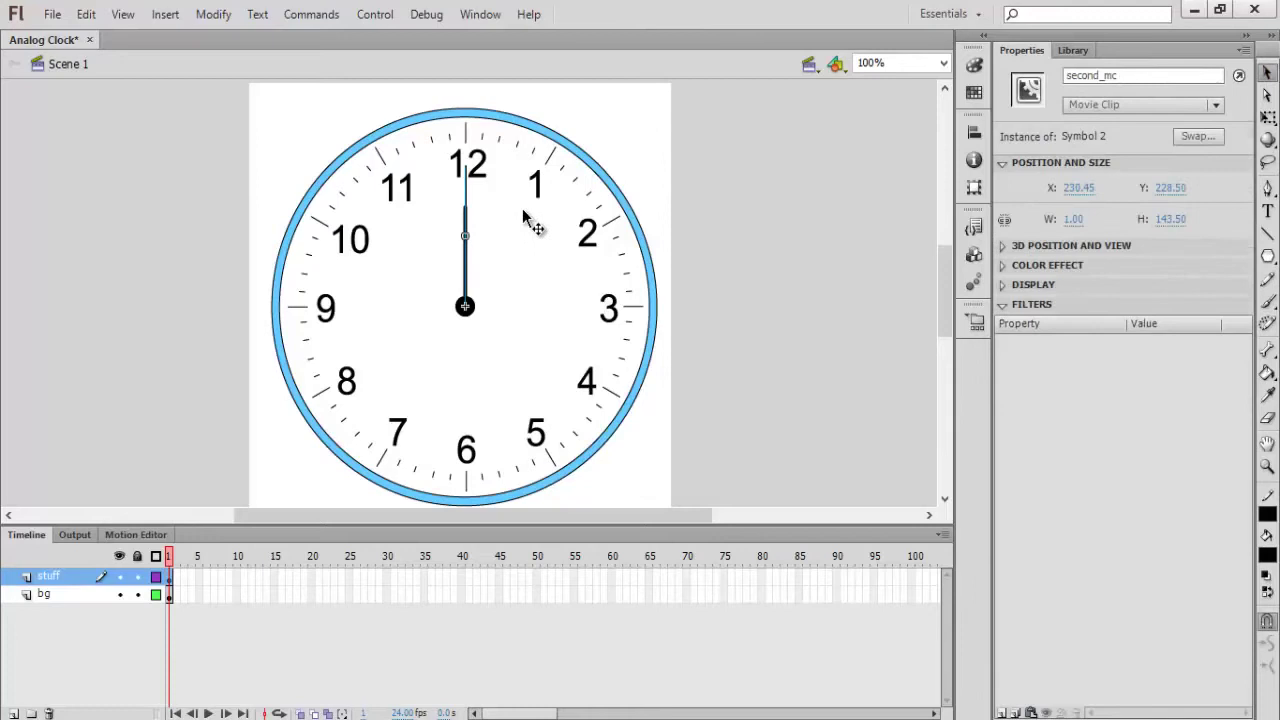
pyautogui.hotkey('ctrl', '=')
pyautogui.hotkey('ctrl', '=')
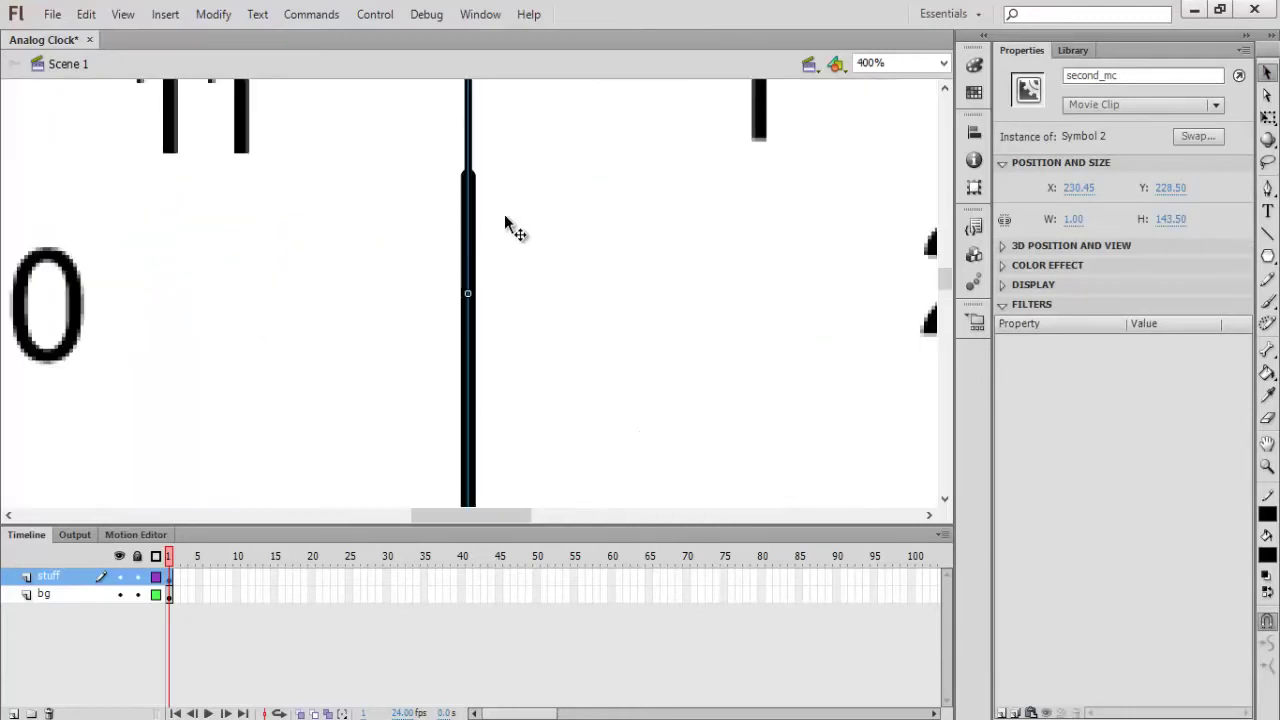
pyautogui.click(527, 196)
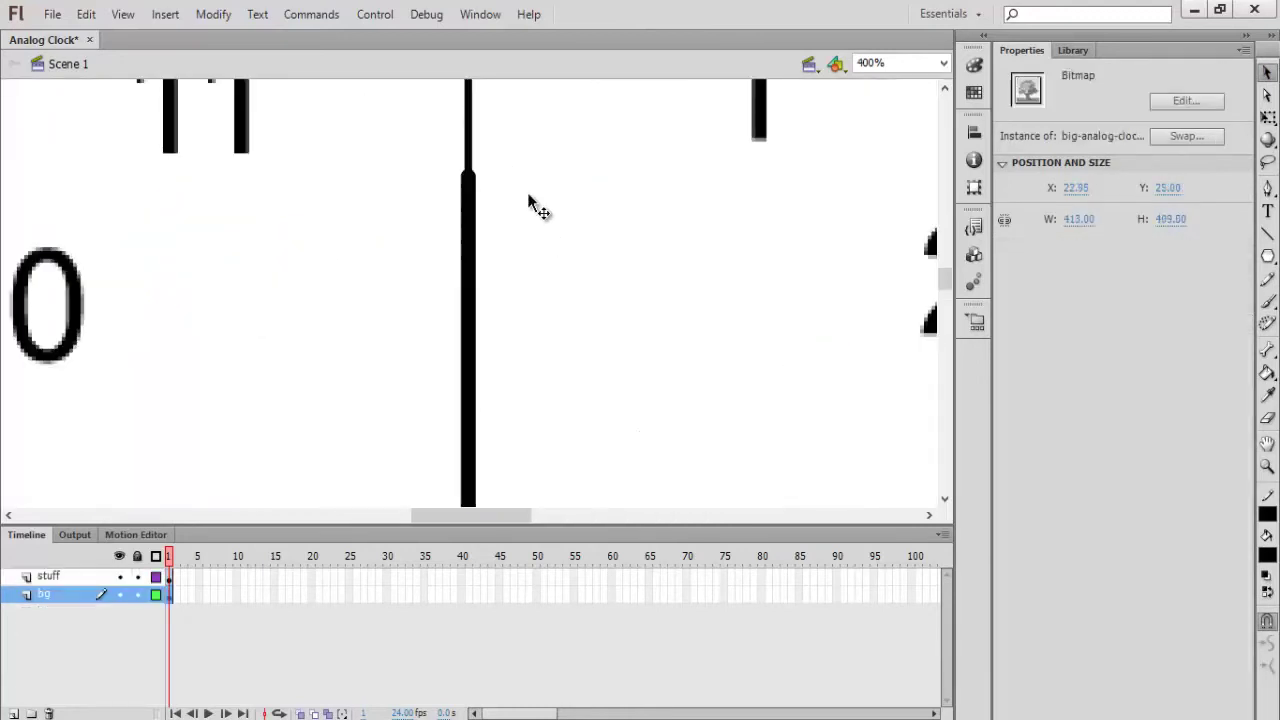
pyautogui.click(474, 183)
pyautogui.press('F8')
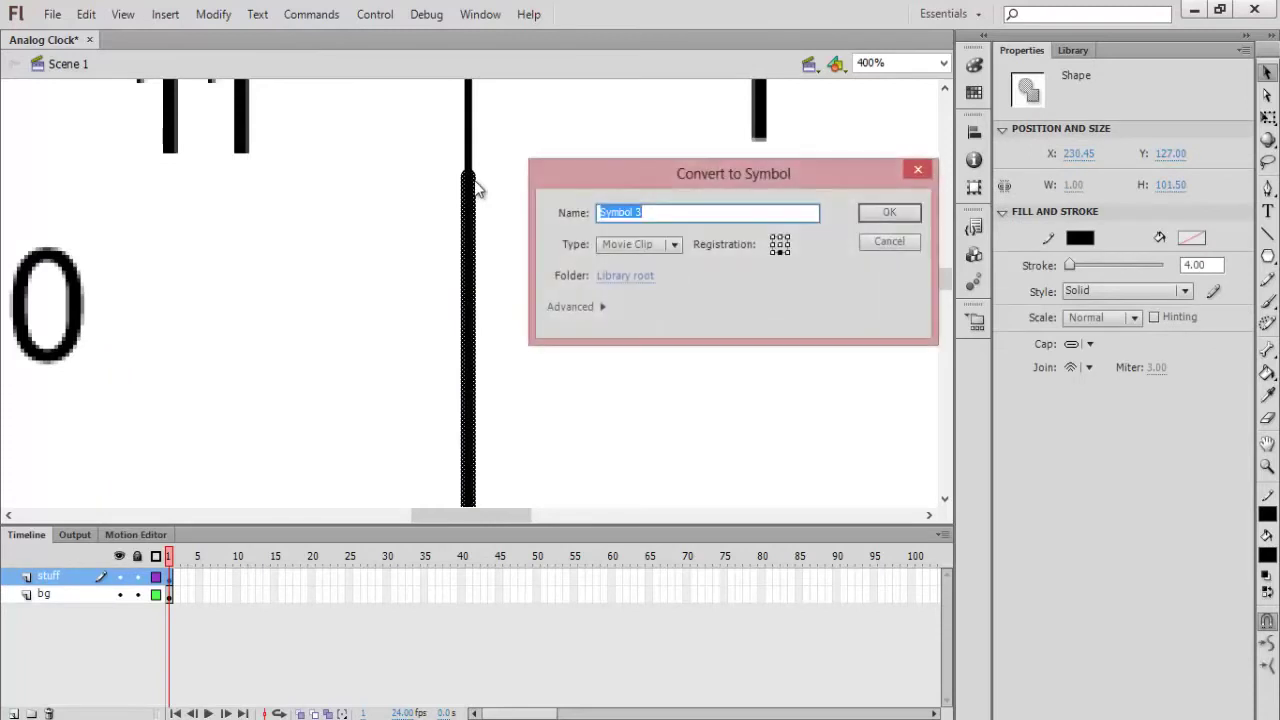
pyautogui.press('Return')
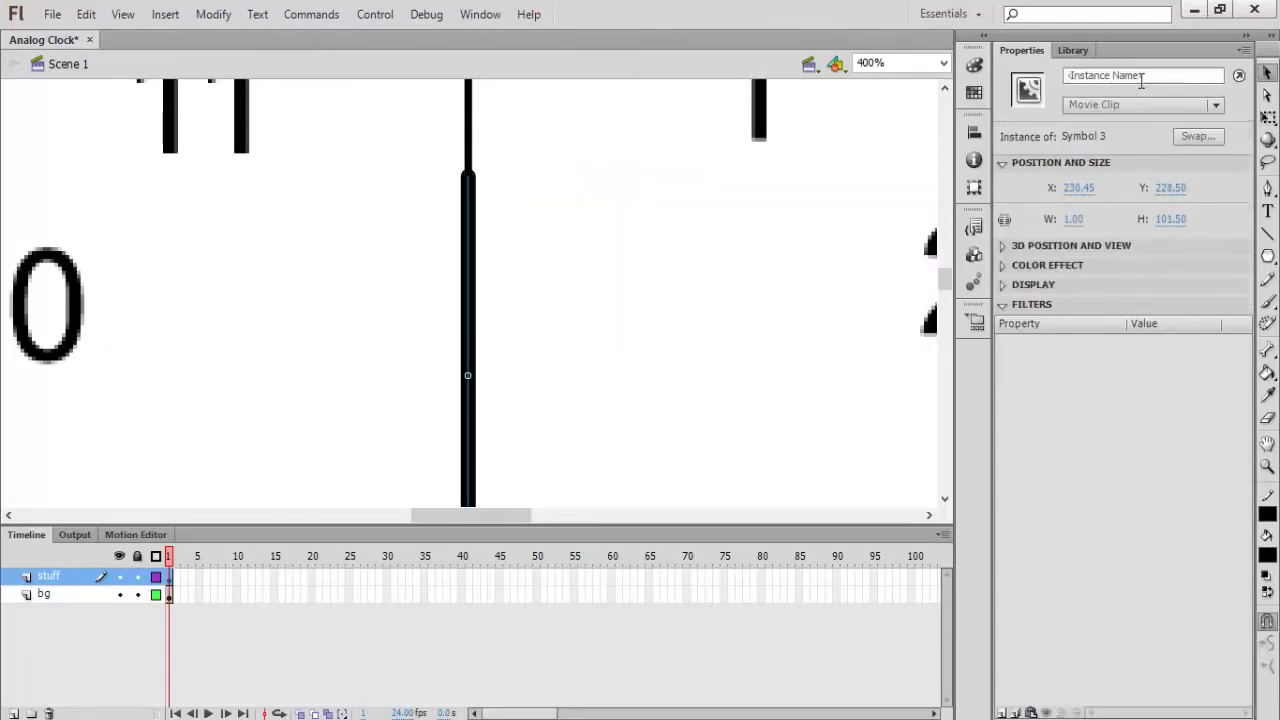
pyautogui.click(1141, 77)
pyautogui.write('minu')
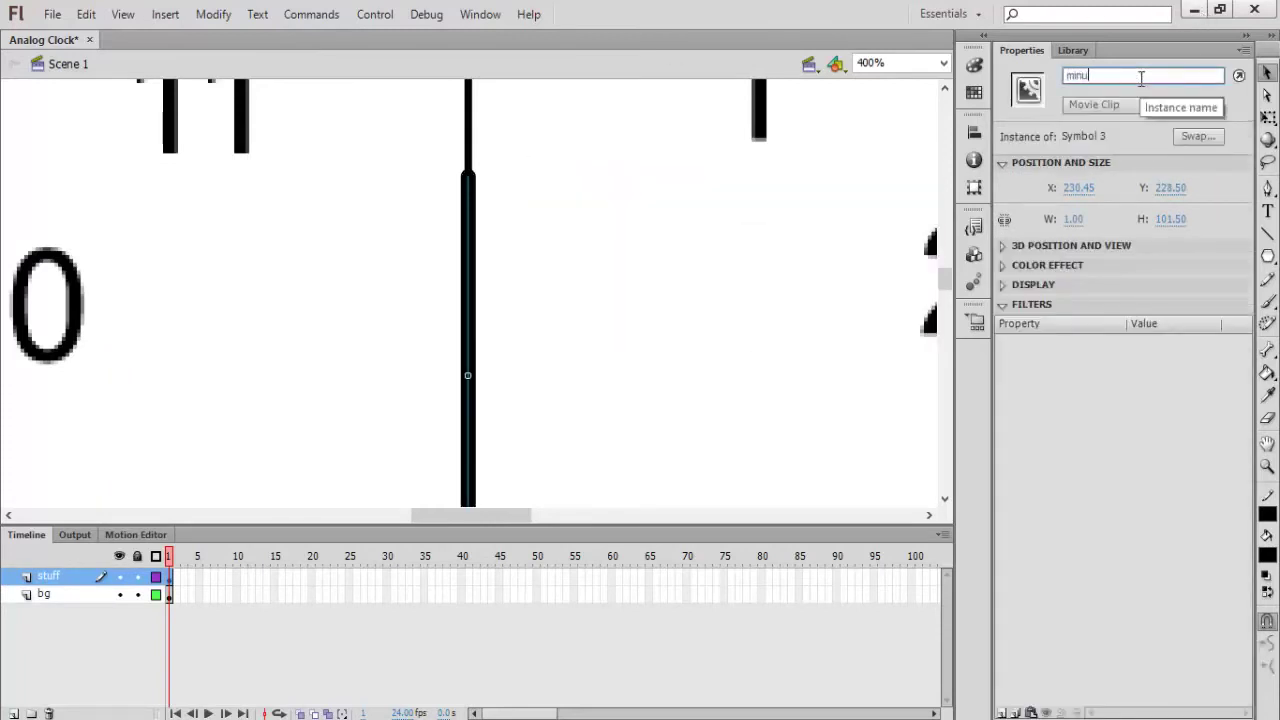
pyautogui.write('te_mc')
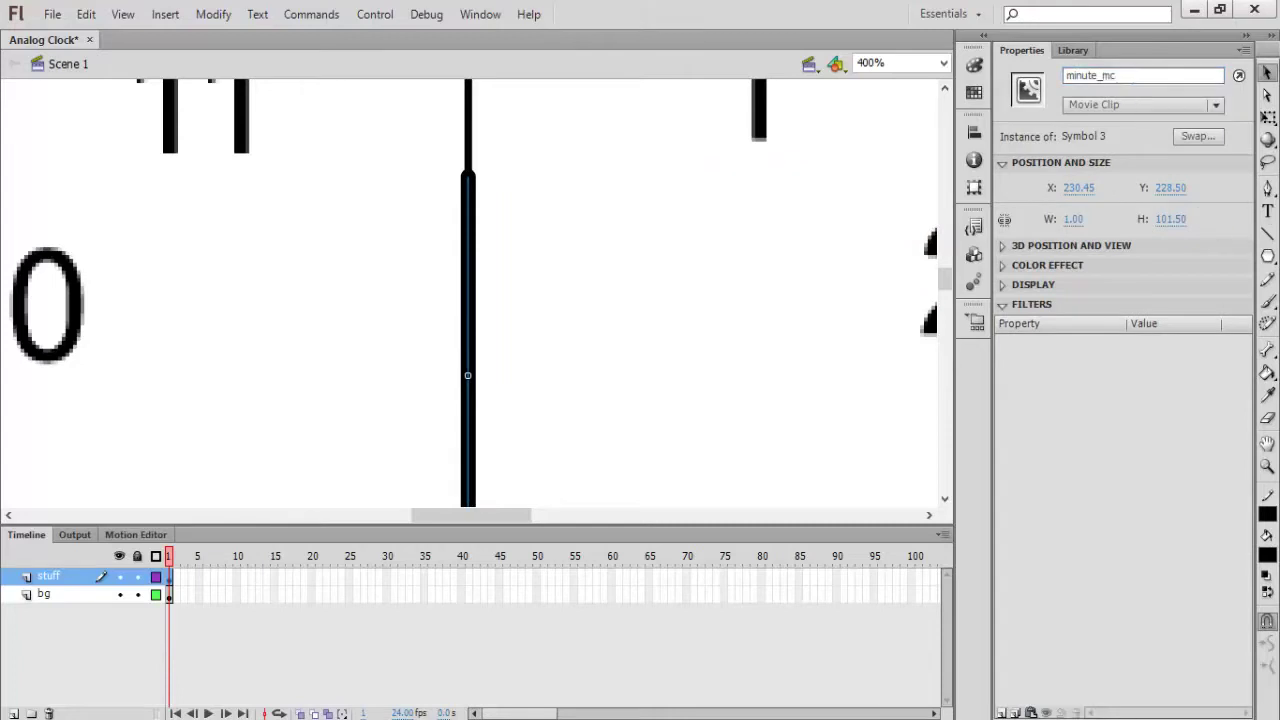
# - Set the stroke to 6 px and draw a short line up from the clock centre
pyautogui.click(1266, 234)
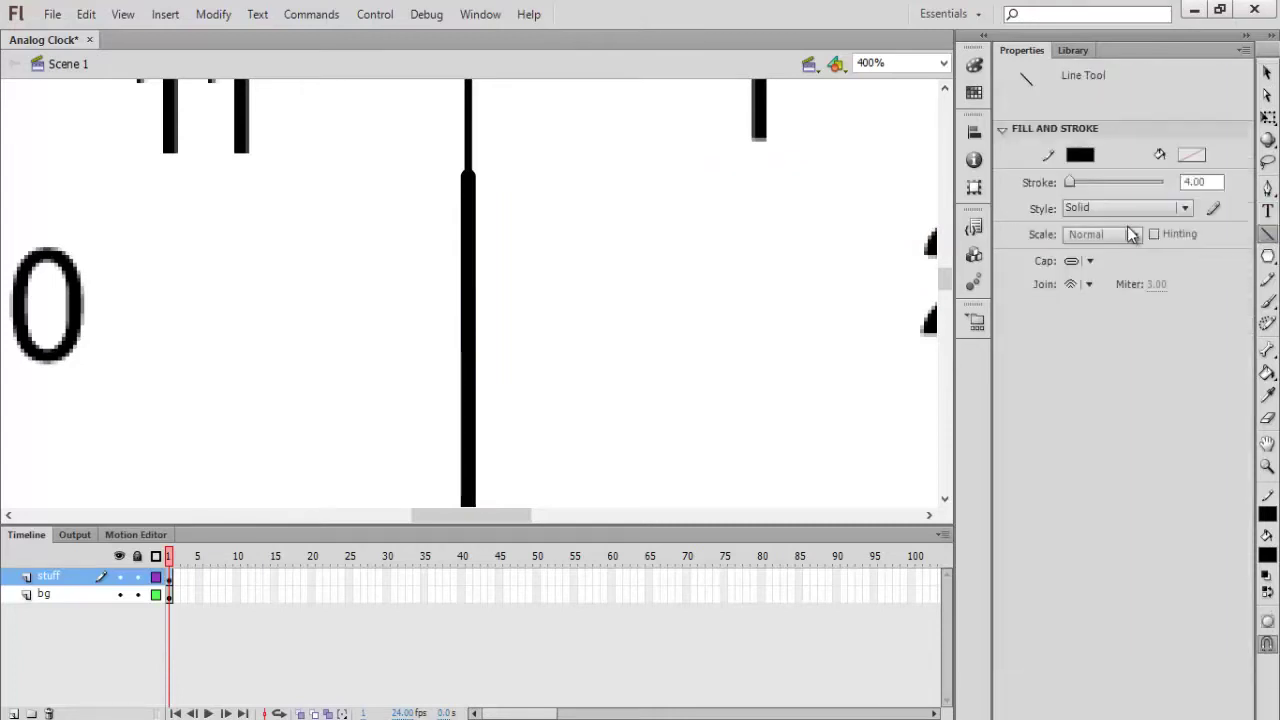
pyautogui.click(1190, 182)
pyautogui.write('6')
pyautogui.press('Return')
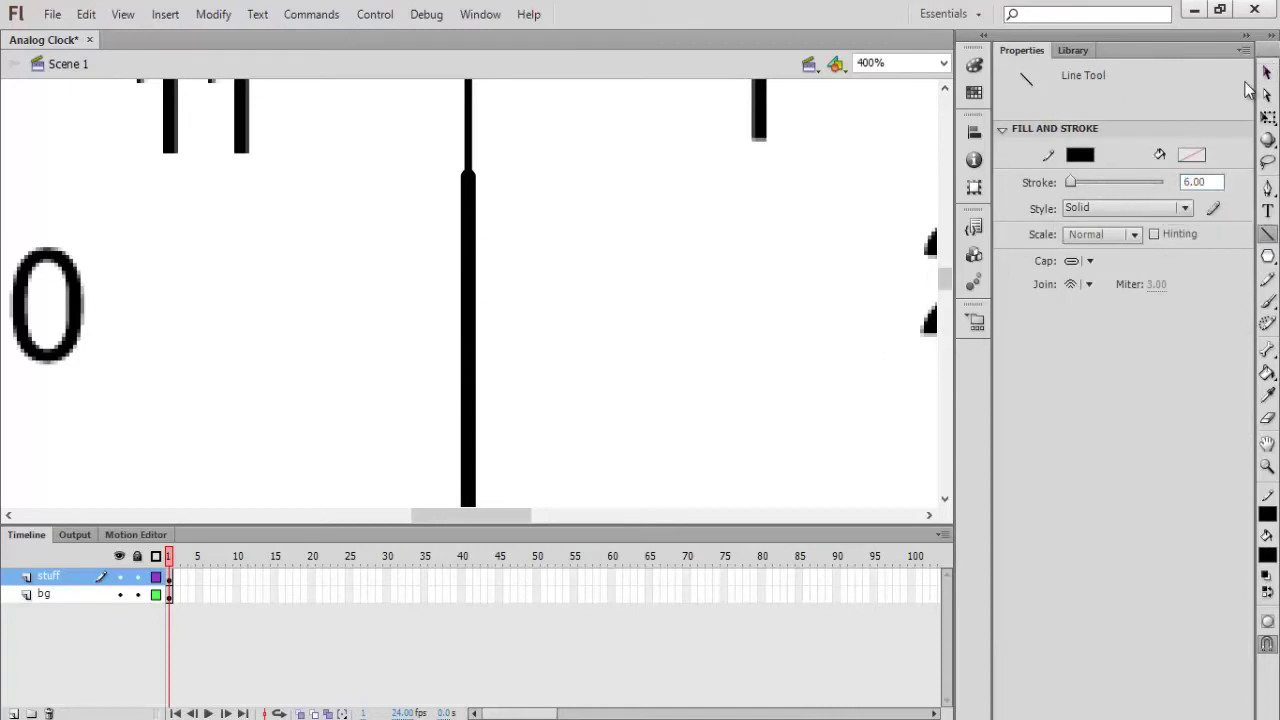
pyautogui.click(1267, 72)
pyautogui.scroll(-3, 841, 258)
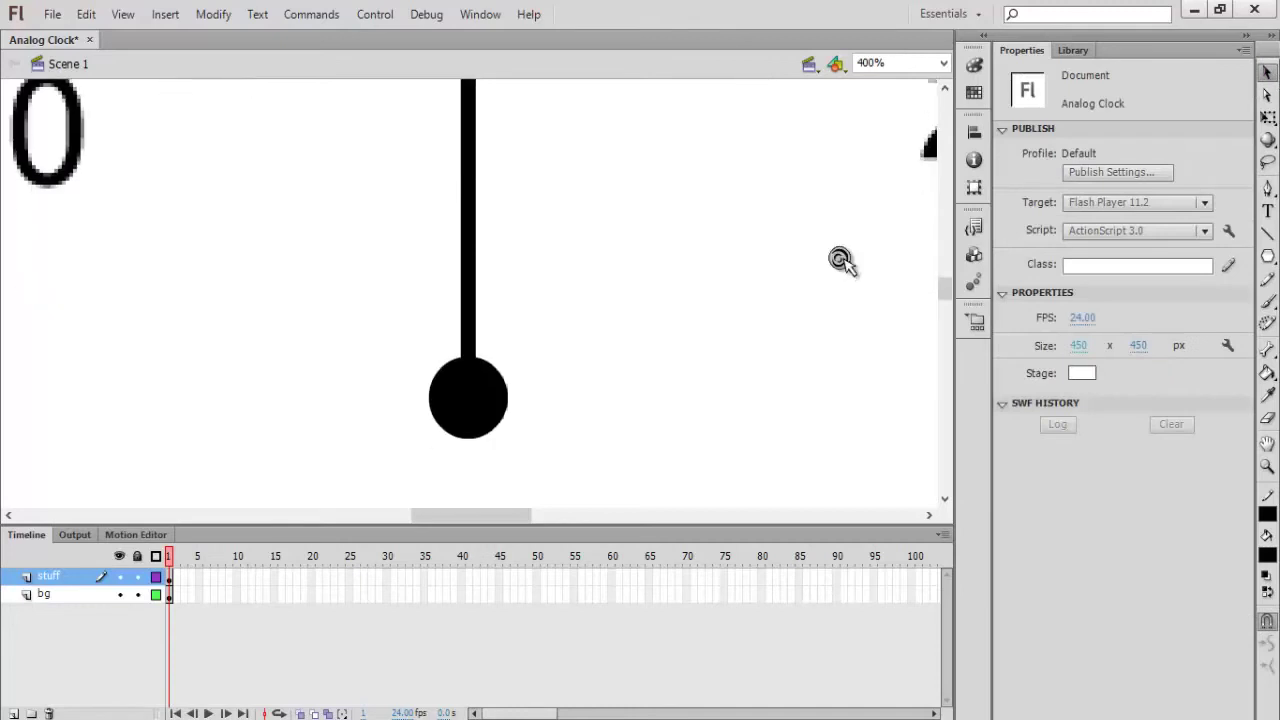
pyautogui.hotkey('ctrl', '-')
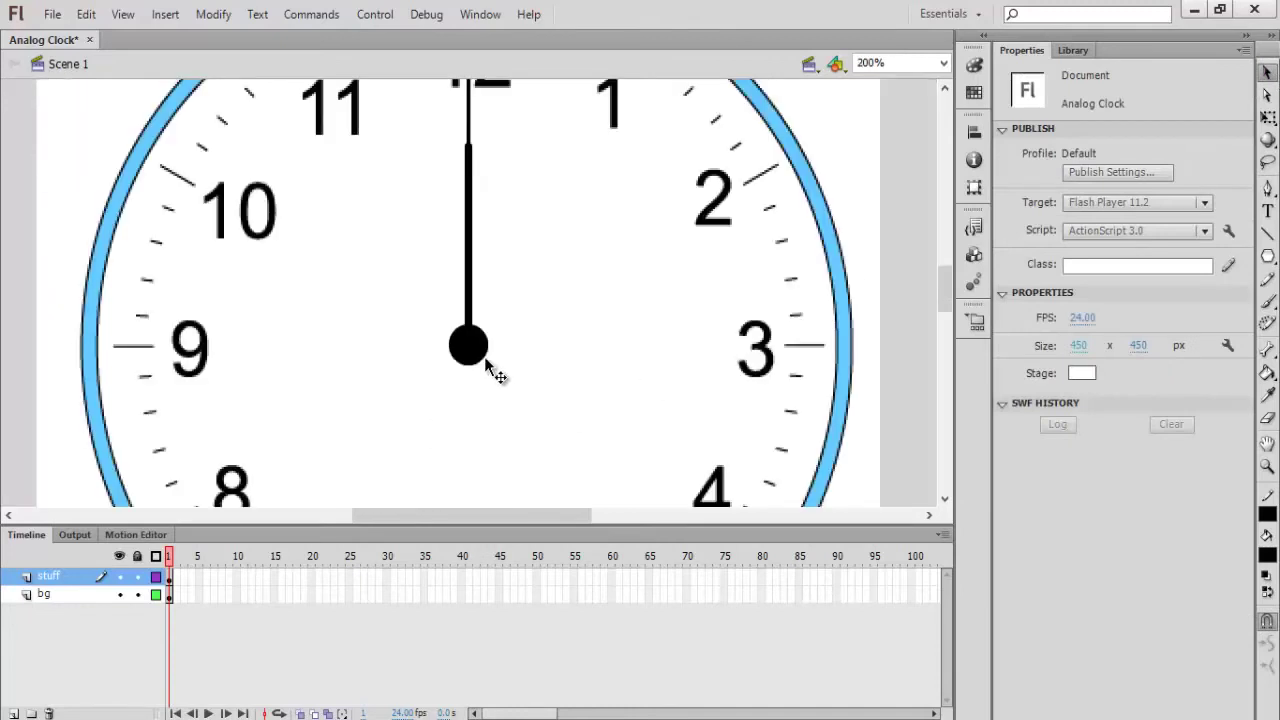
pyautogui.click(1268, 233)
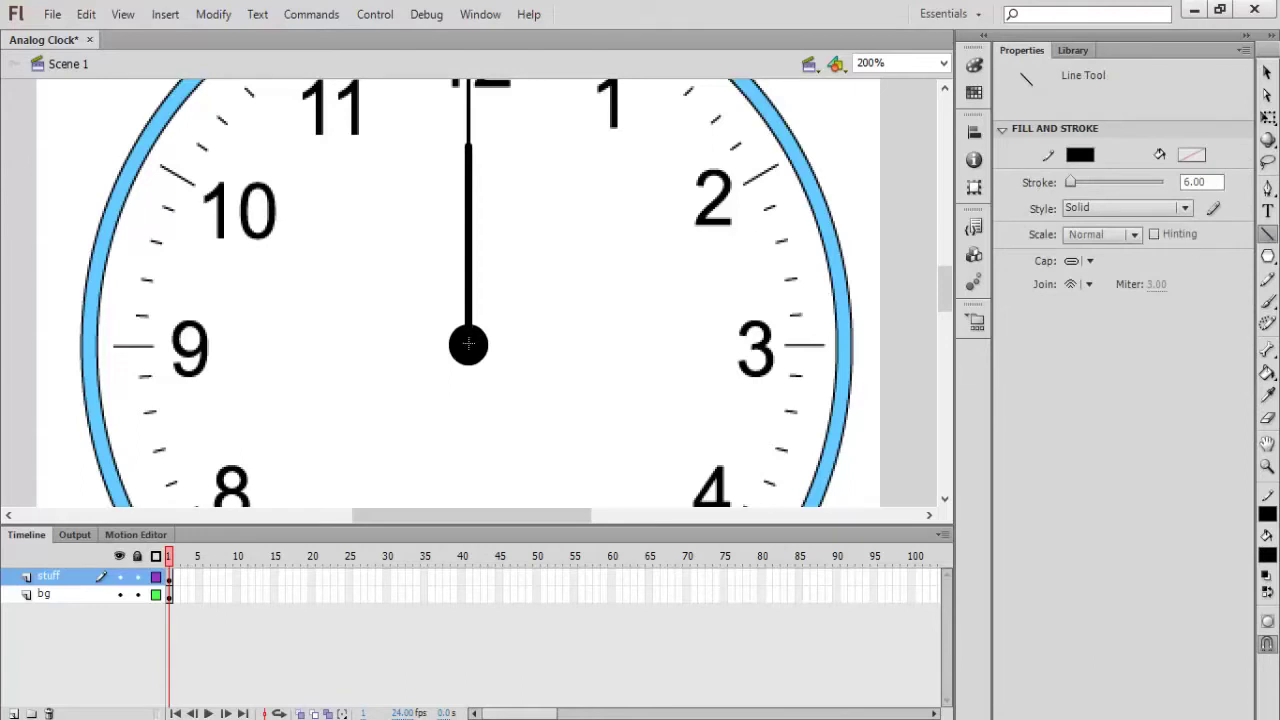
pyautogui.moveTo(468, 345); pyautogui.dragTo(467, 186)
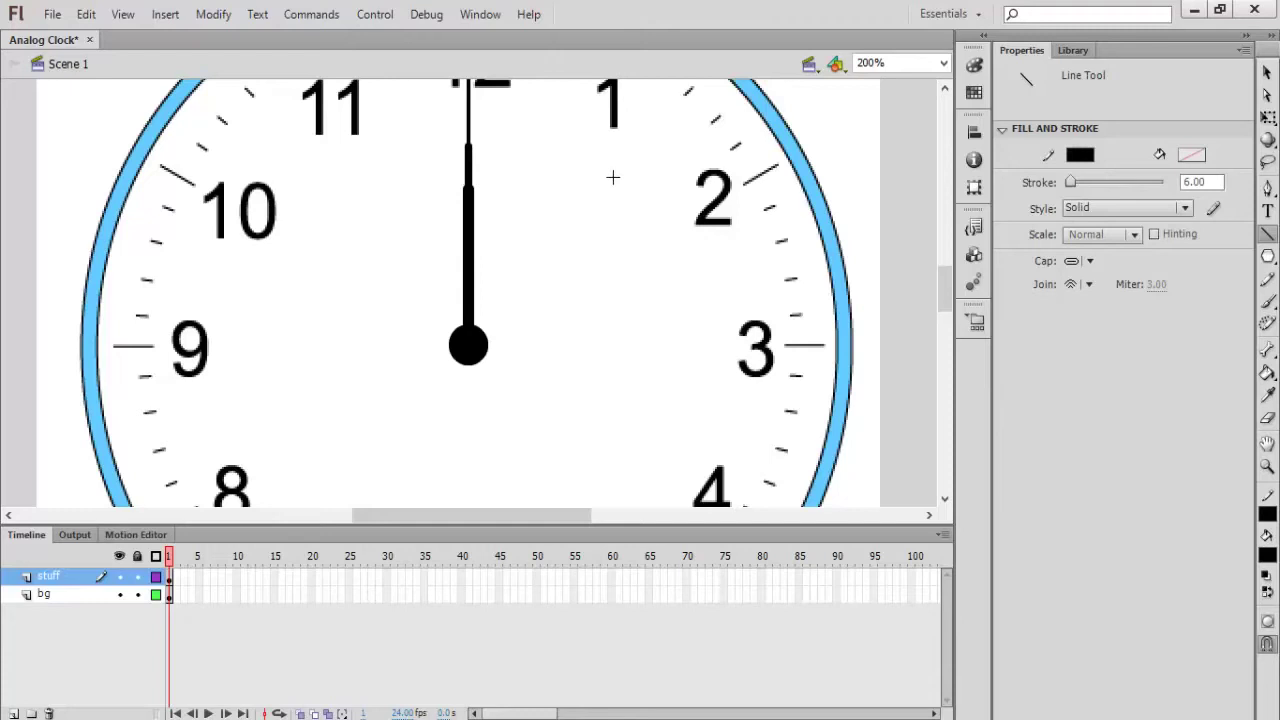
# - Convert the short line to a movie clip with instance name hour_mc
pyautogui.click(1267, 73)
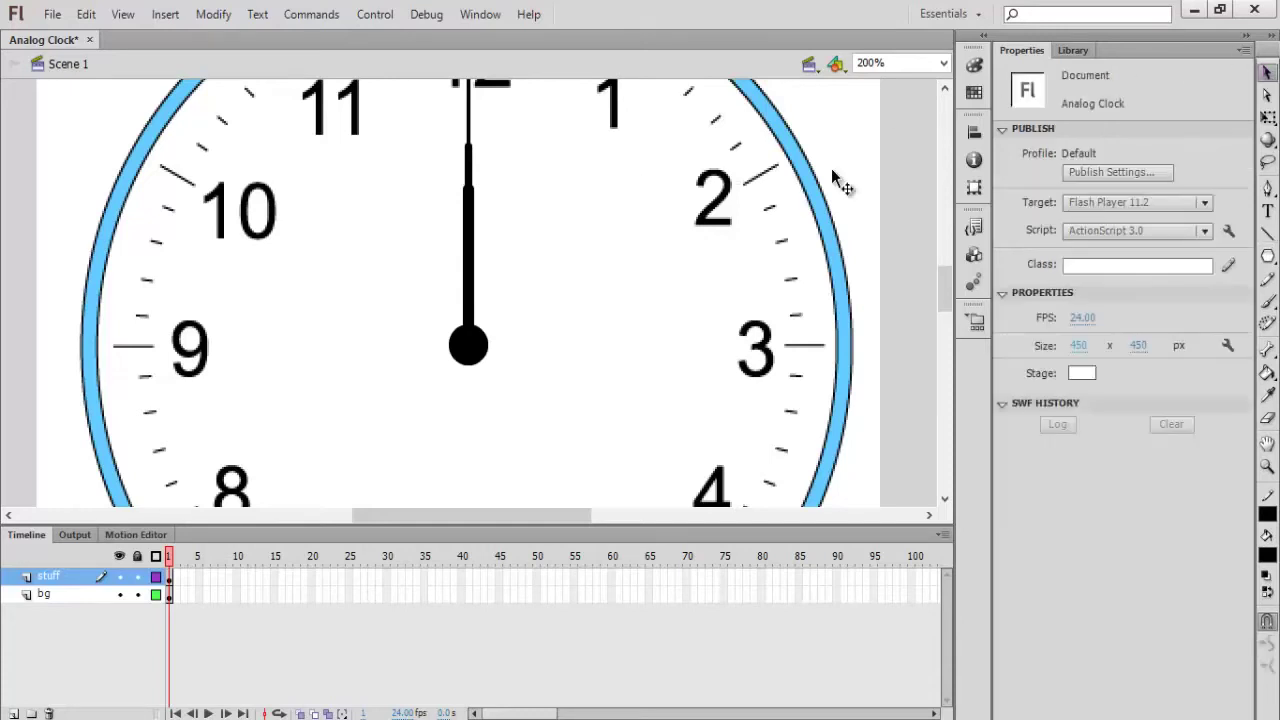
pyautogui.hotkey('ctrl', '=')
pyautogui.scroll(2, 534, 225)
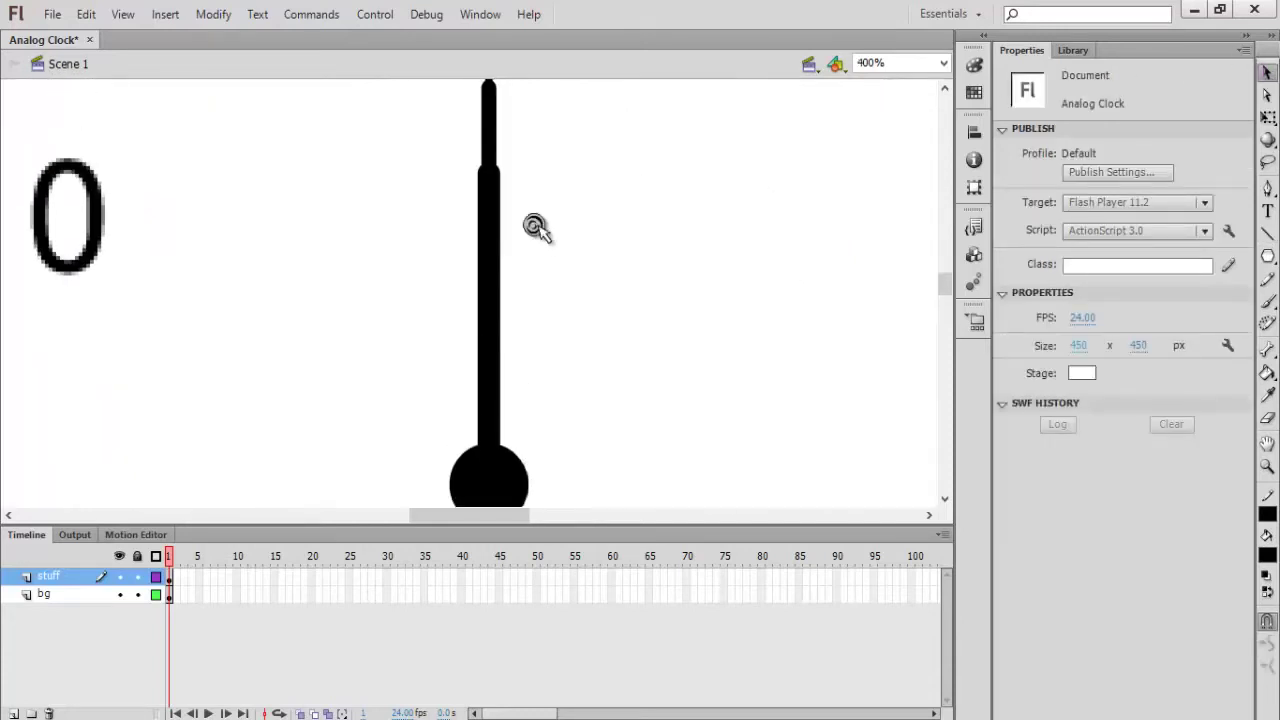
pyautogui.click(500, 183)
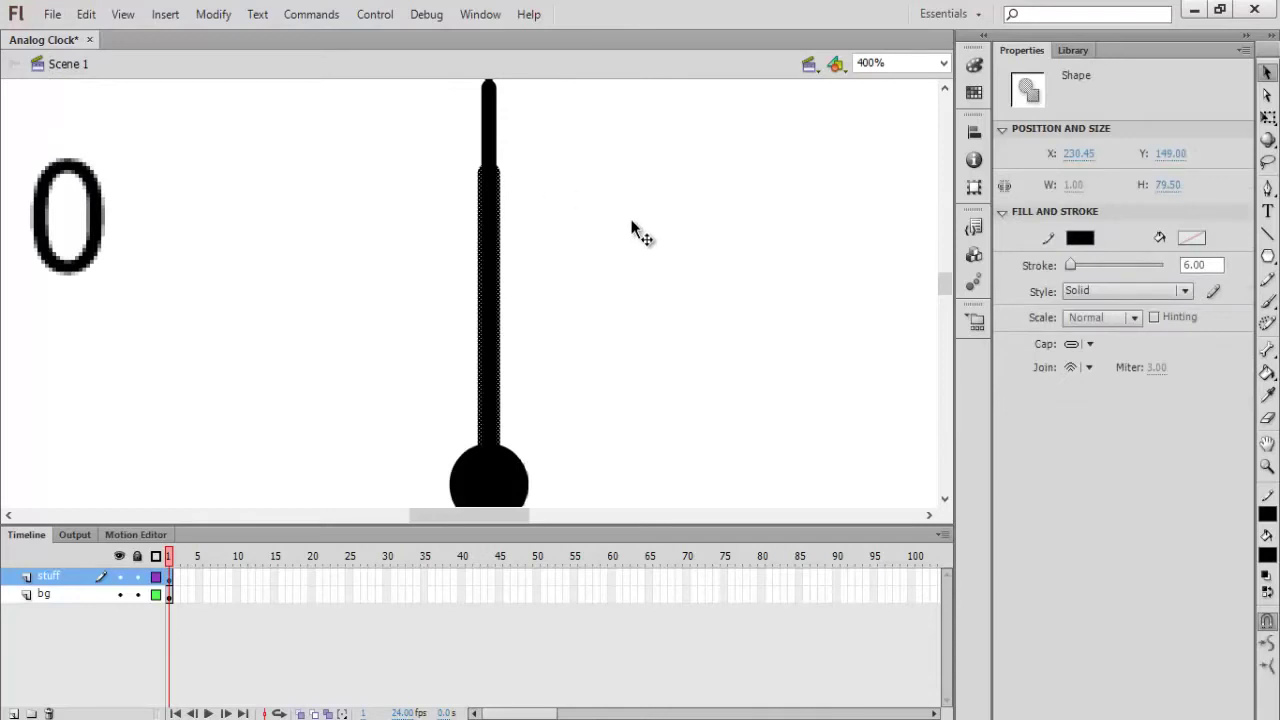
pyautogui.press('F8')
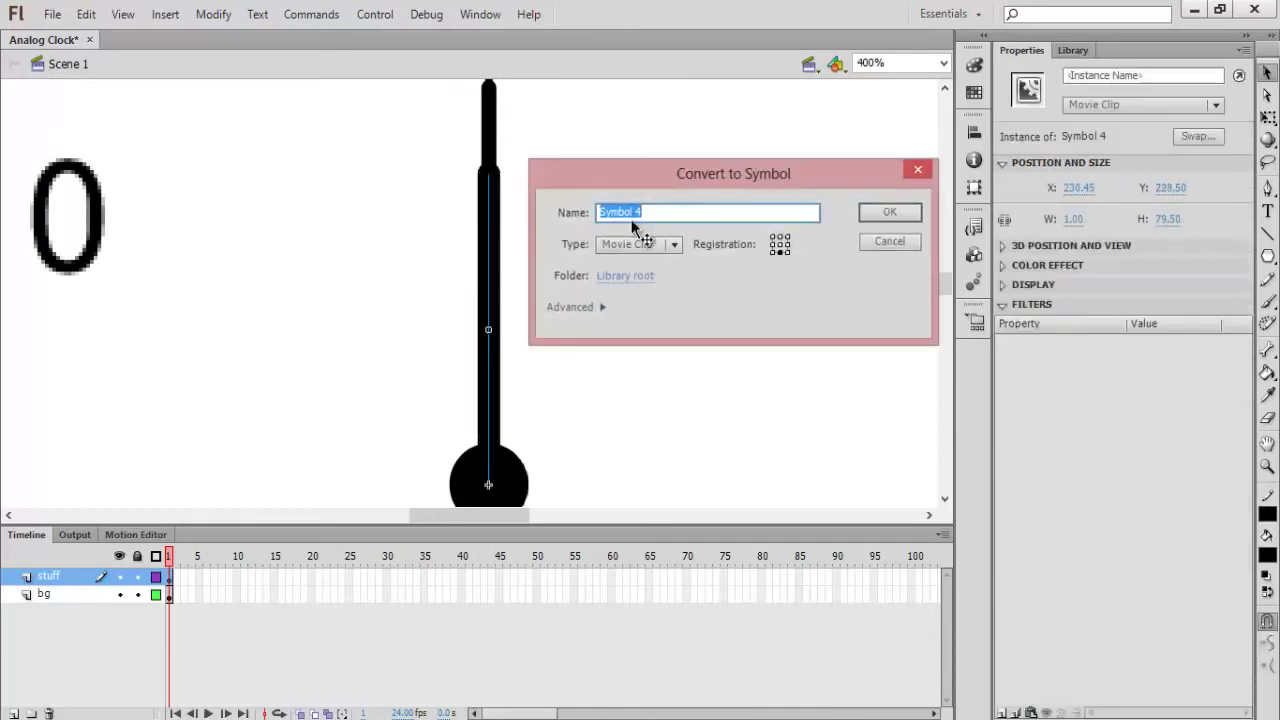
pyautogui.press('Return')
pyautogui.click(1100, 75)
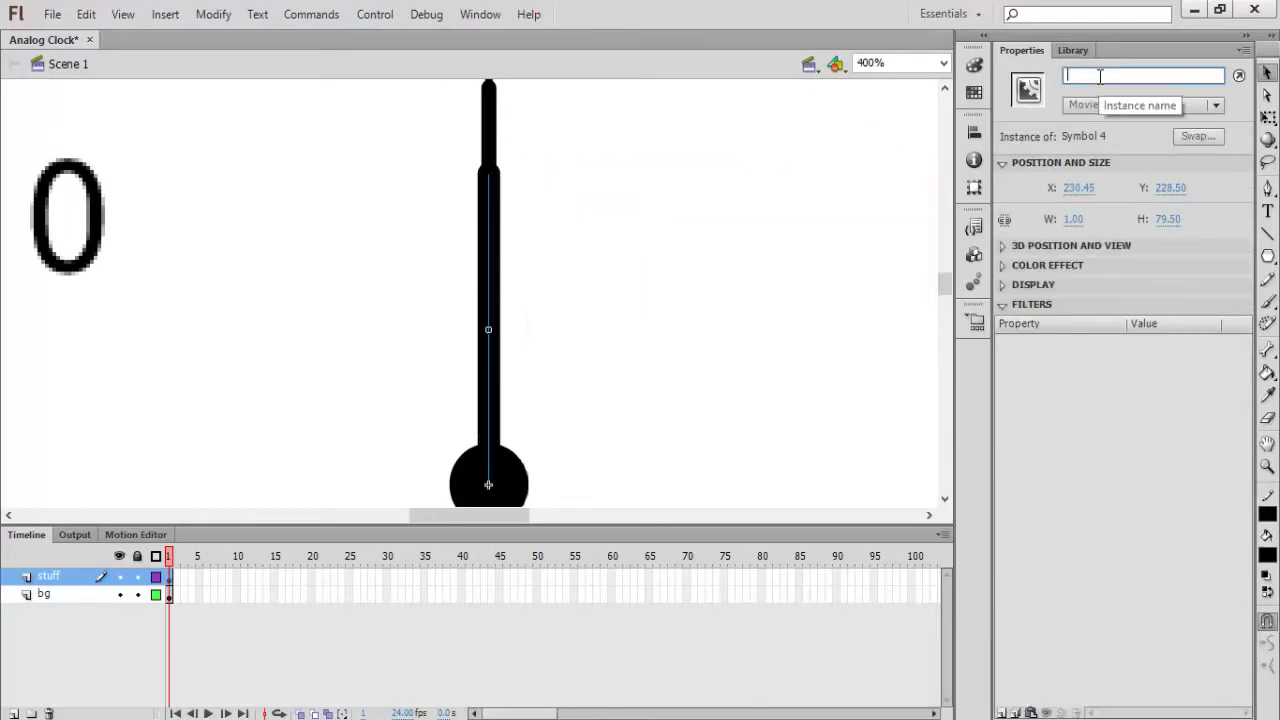
pyautogui.write('hour_mc')
pyautogui.press('Return')
pyautogui.hotkey('ctrl', '-')
pyautogui.hotkey('ctrl', '-')
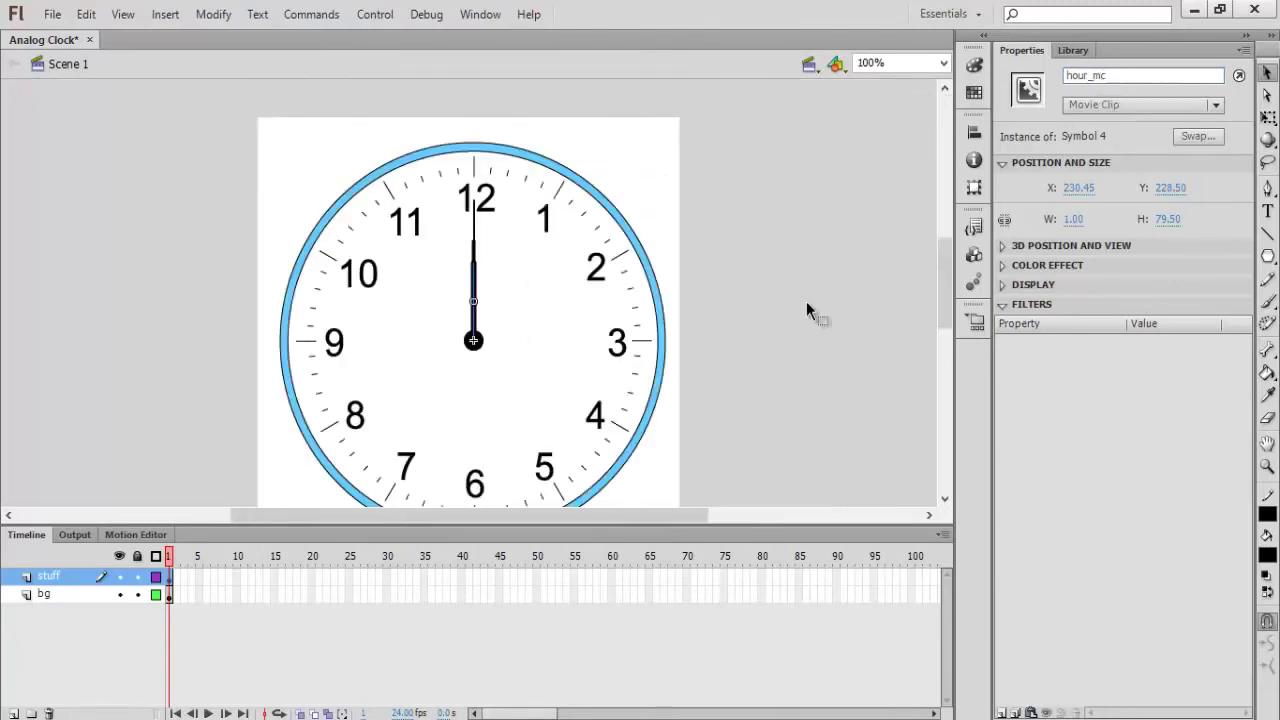
# - Add a top layer named AS3.0 and bring up the context menu for its frame 1
pyautogui.click(806, 304)
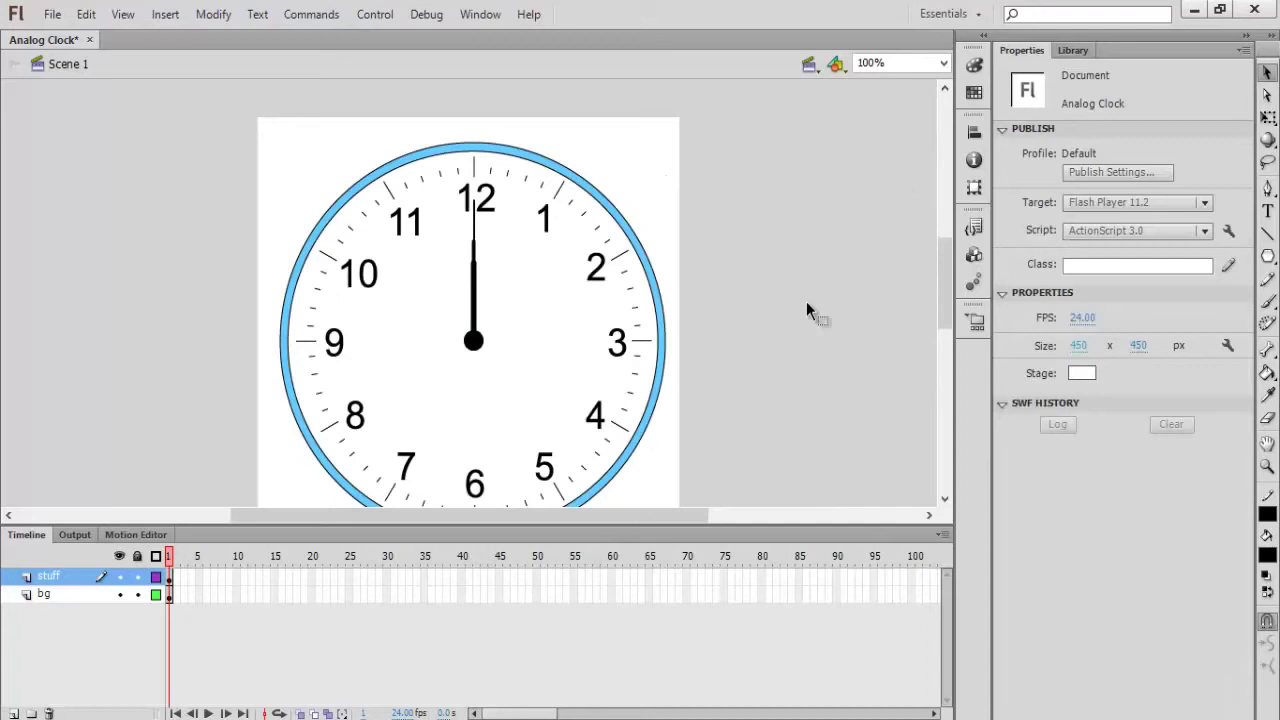
pyautogui.click(14, 713)
pyautogui.doubleClick(54, 577)
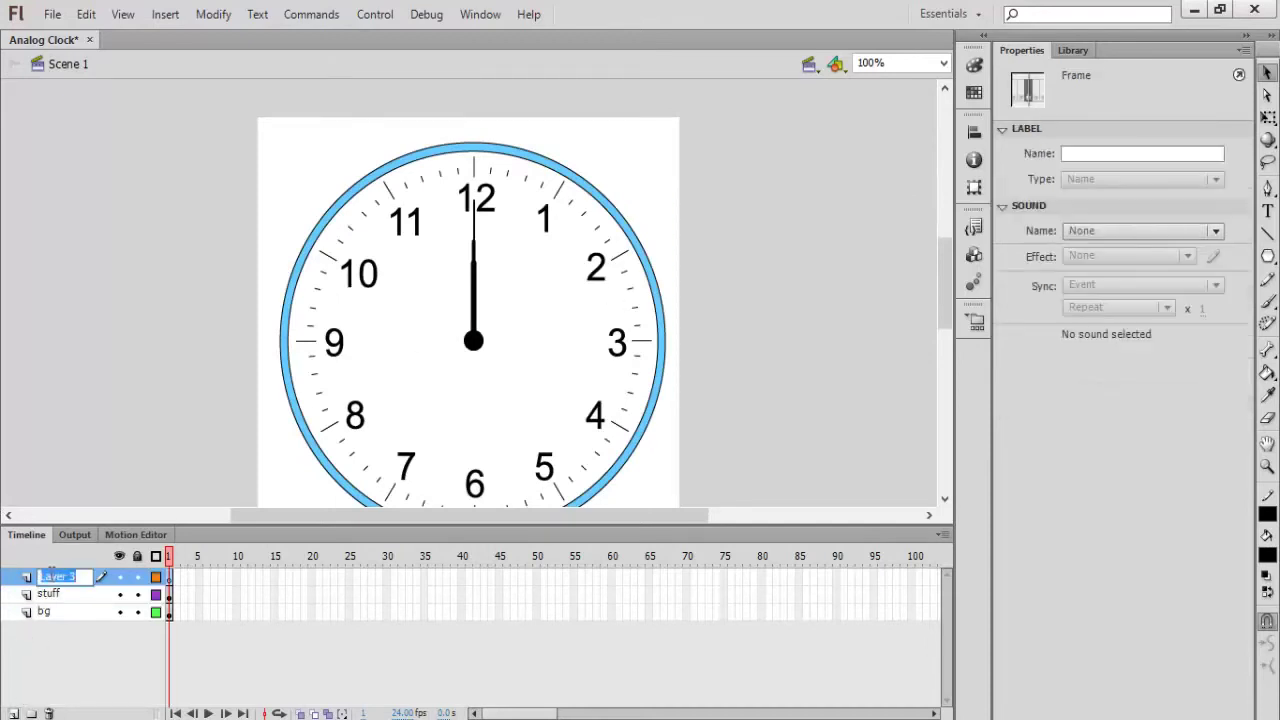
pyautogui.write('As')
pyautogui.write('3')
pyautogui.press('Return')
pyautogui.click(171, 580)
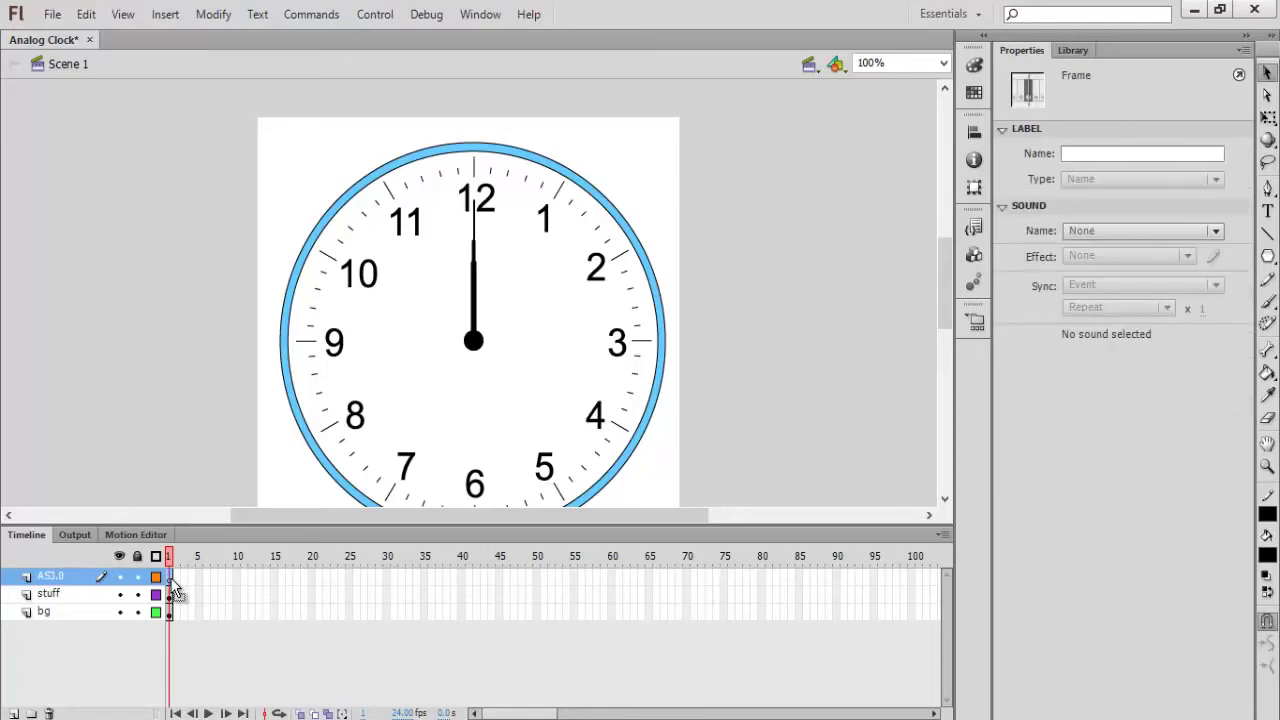
pyautogui.rightClick(174, 590)
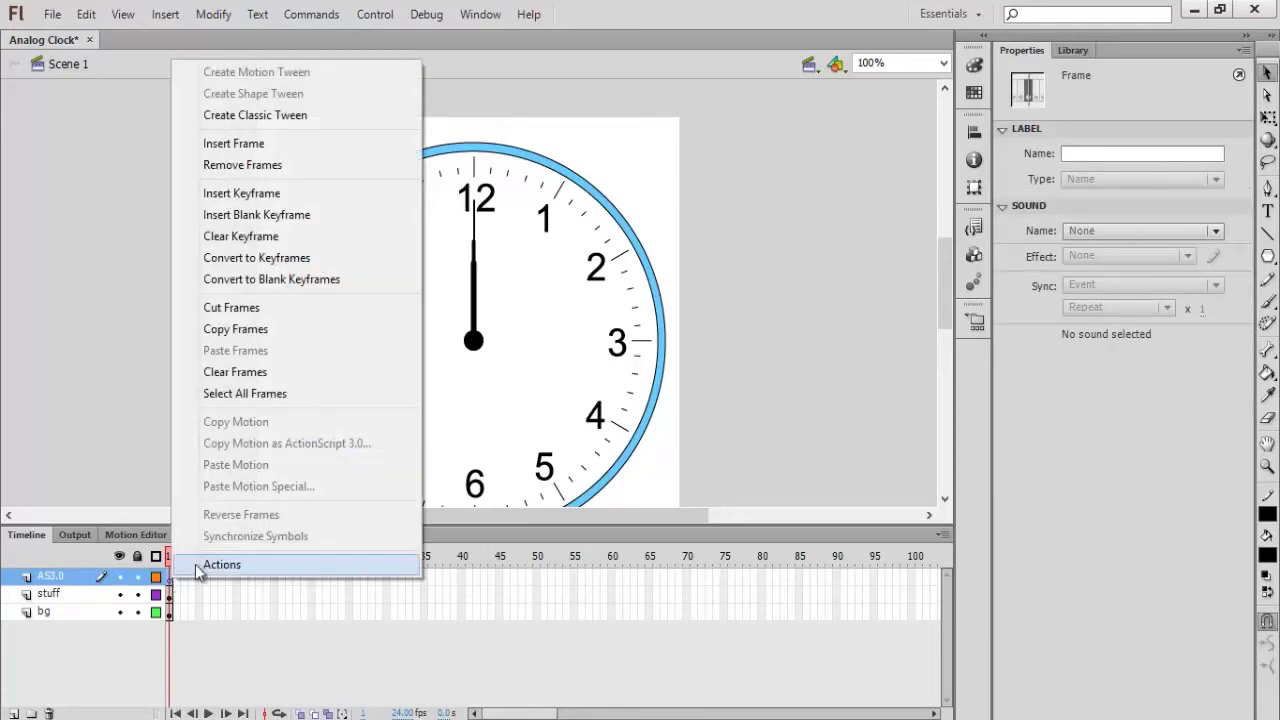
# - Open the frame's Actions and enter 'var time:Date = new Date();'
pyautogui.click(198, 570)
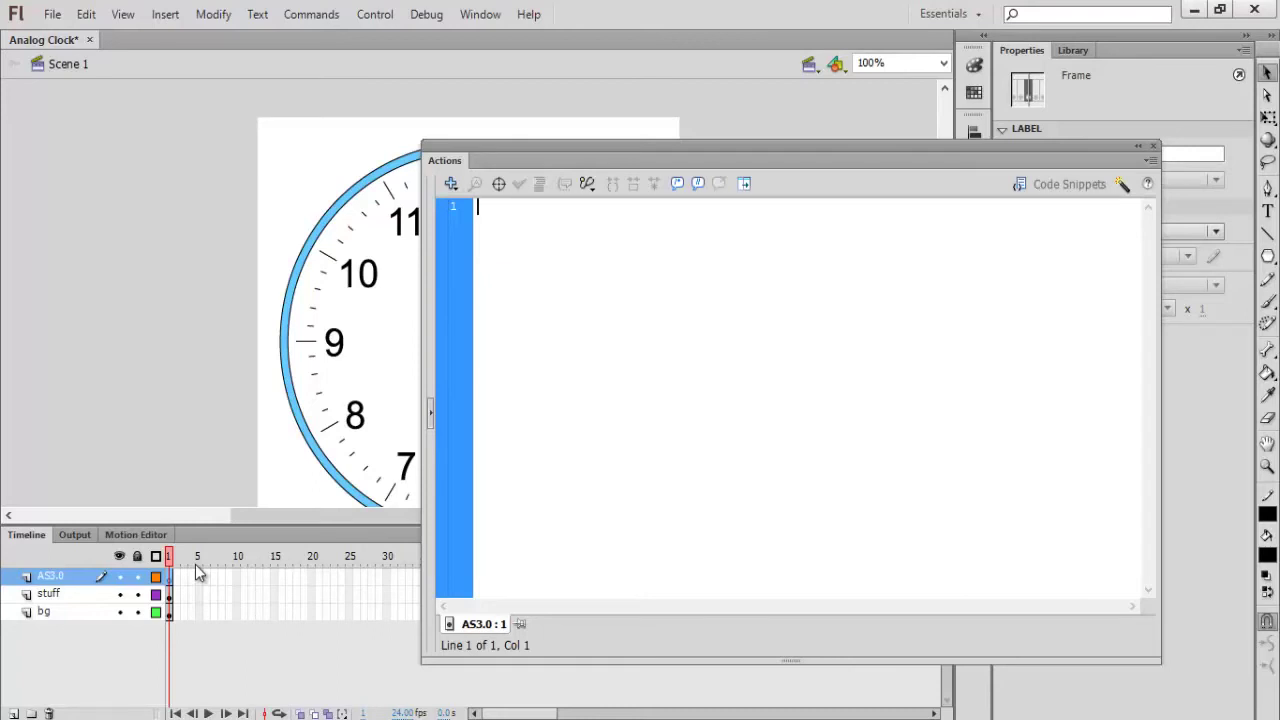
pyautogui.write('v')
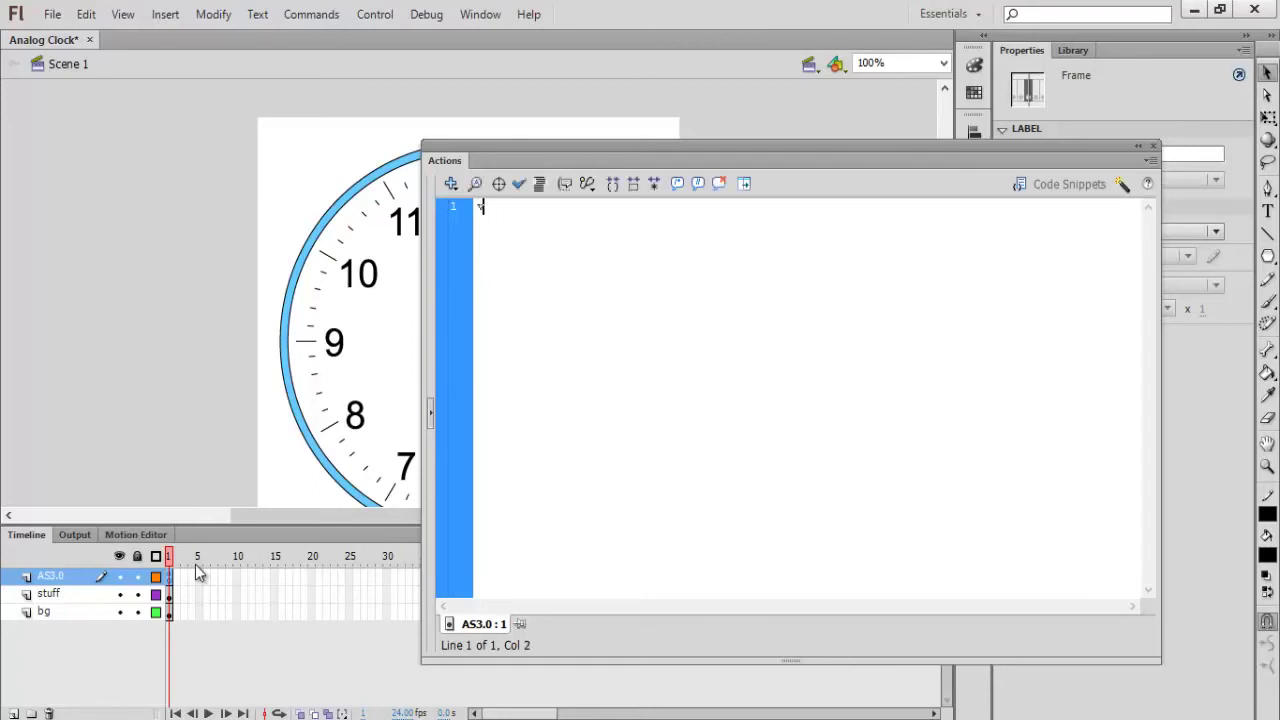
pyautogui.write('ar time:Date')
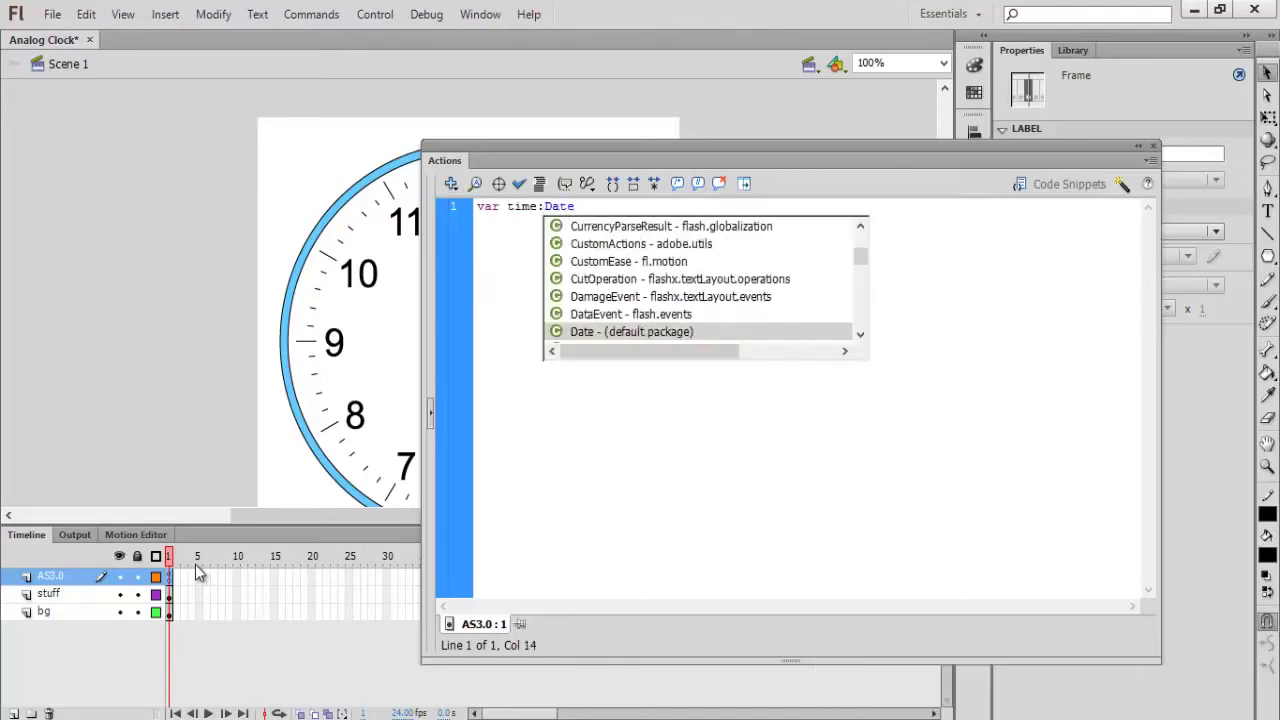
pyautogui.write(' = new Date')
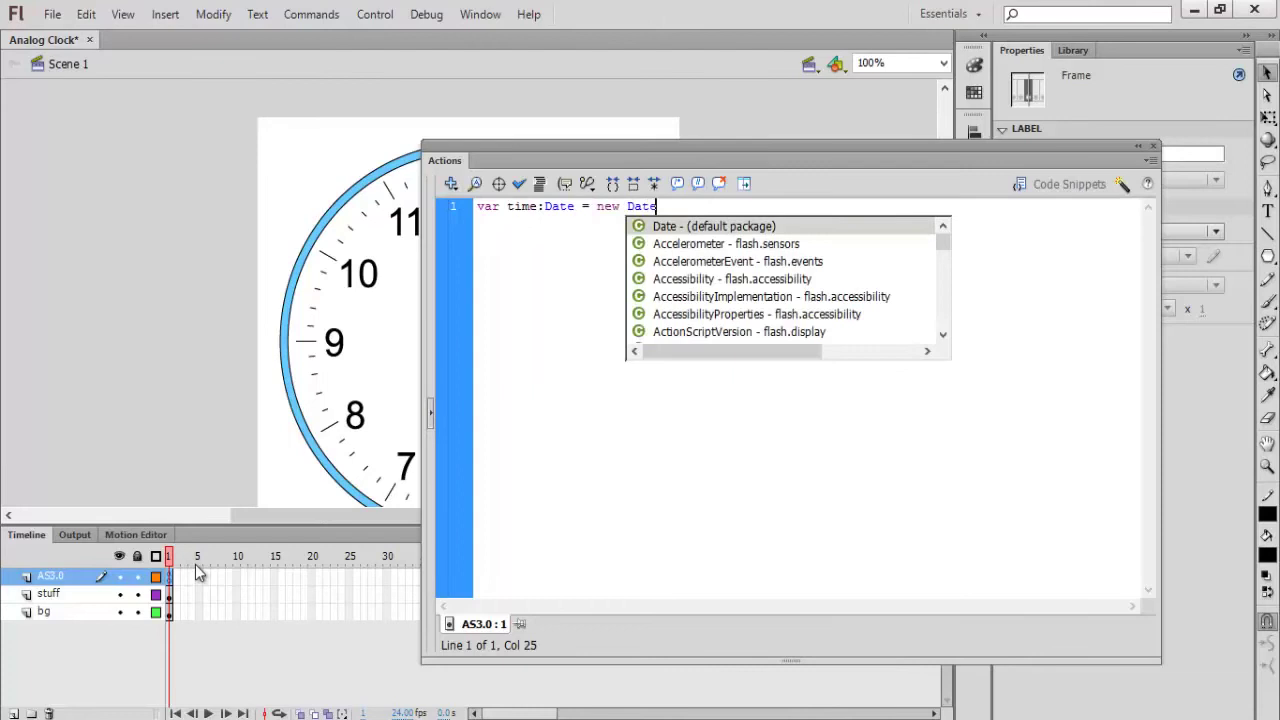
pyautogui.write('();')
pyautogui.press('Return')
pyautogui.press('Return')
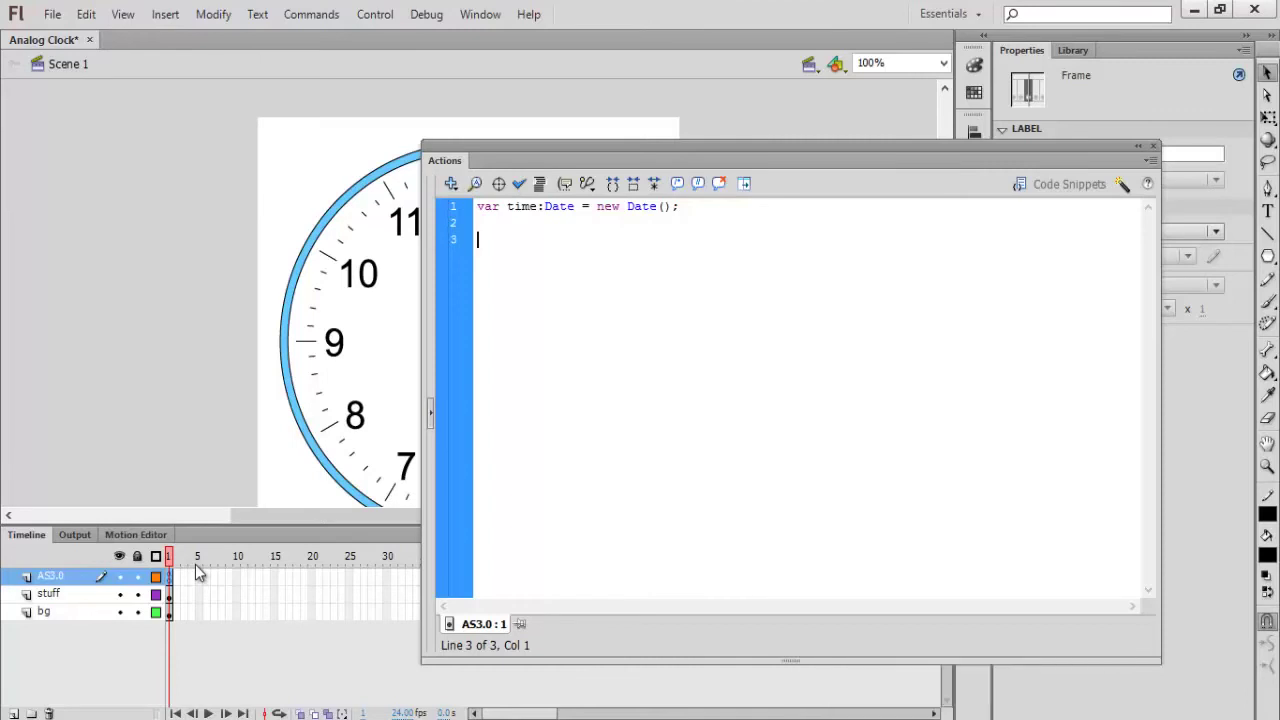
# - Add the line 'second_mc.rotation = time.getSeconds() * 6;'
pyautogui.write('secon')
pyautogui.write('d_,')
pyautogui.press('BackSpace')
pyautogui.write('mc.rotati')
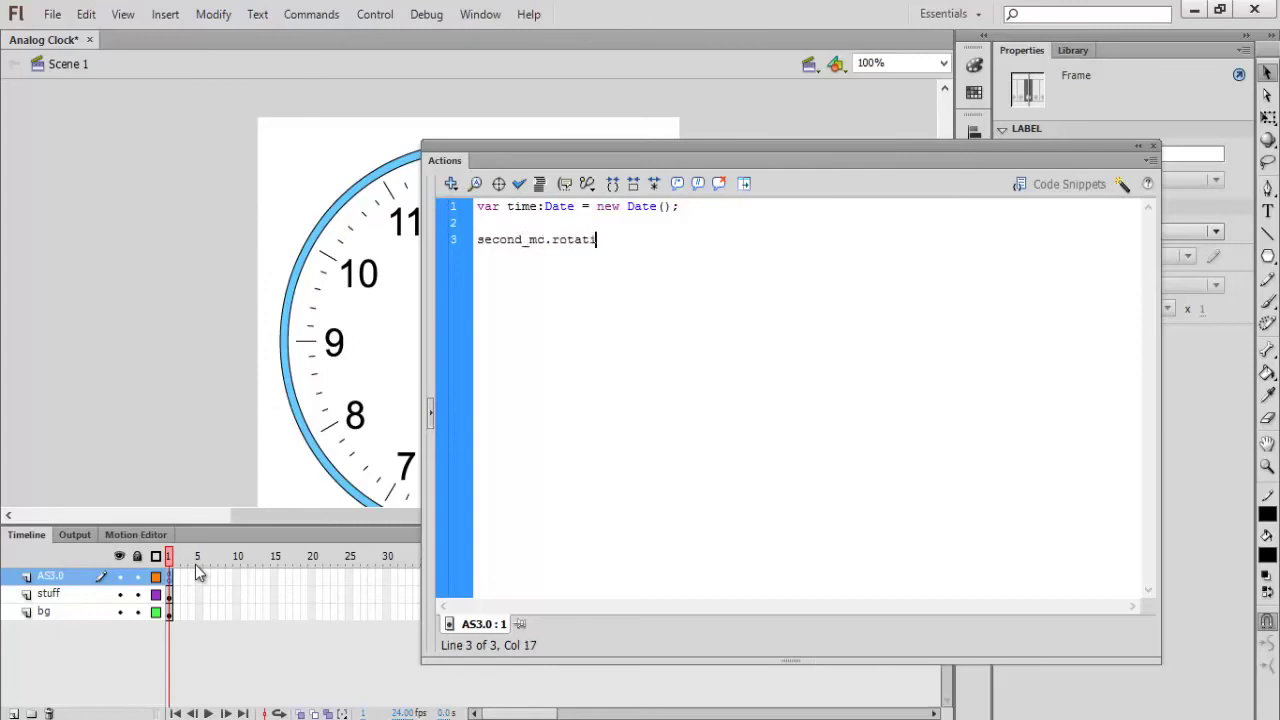
pyautogui.write('on =')
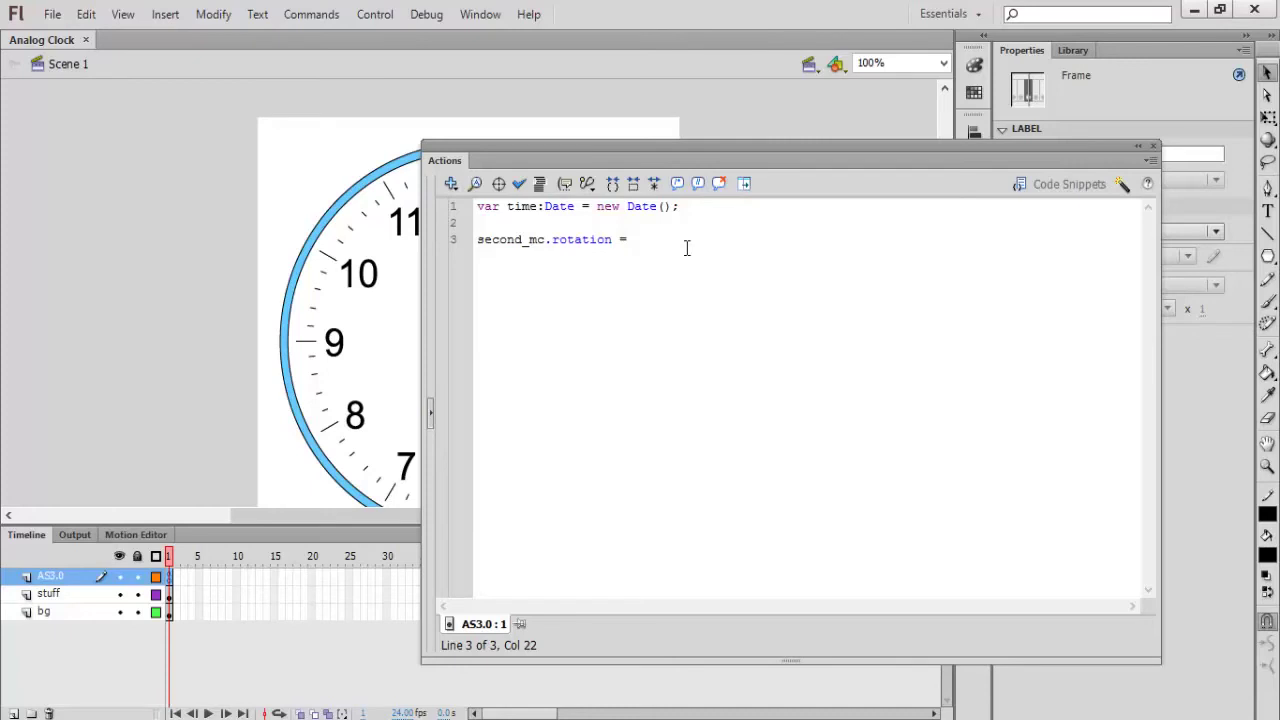
pyautogui.click(652, 238)
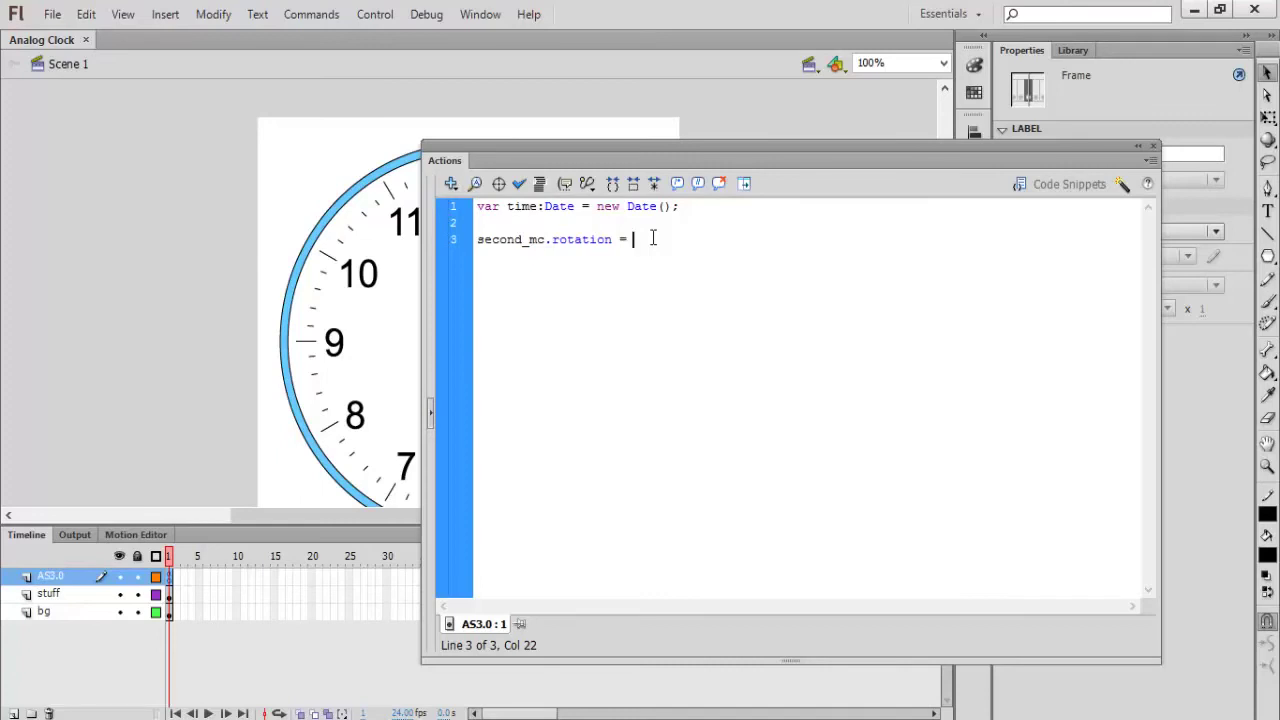
pyautogui.write('time.')
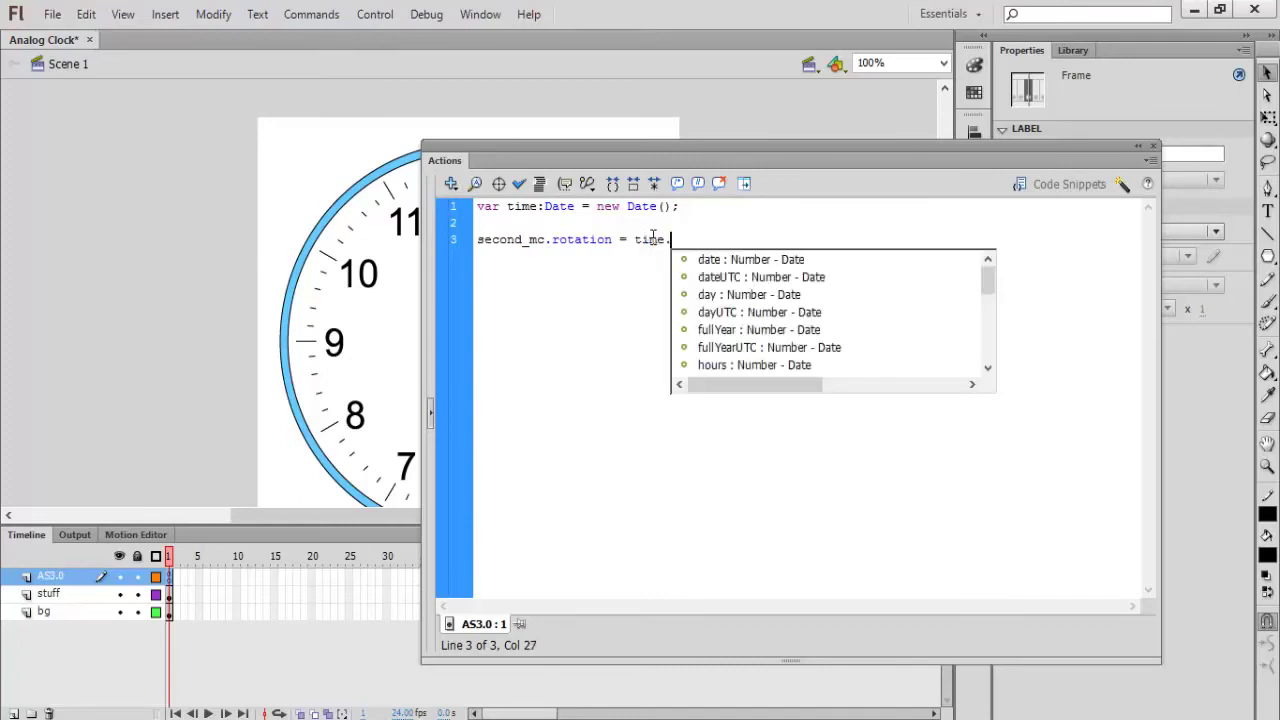
pyautogui.write('get')
pyautogui.write('Secon')
pyautogui.write('ds() ')
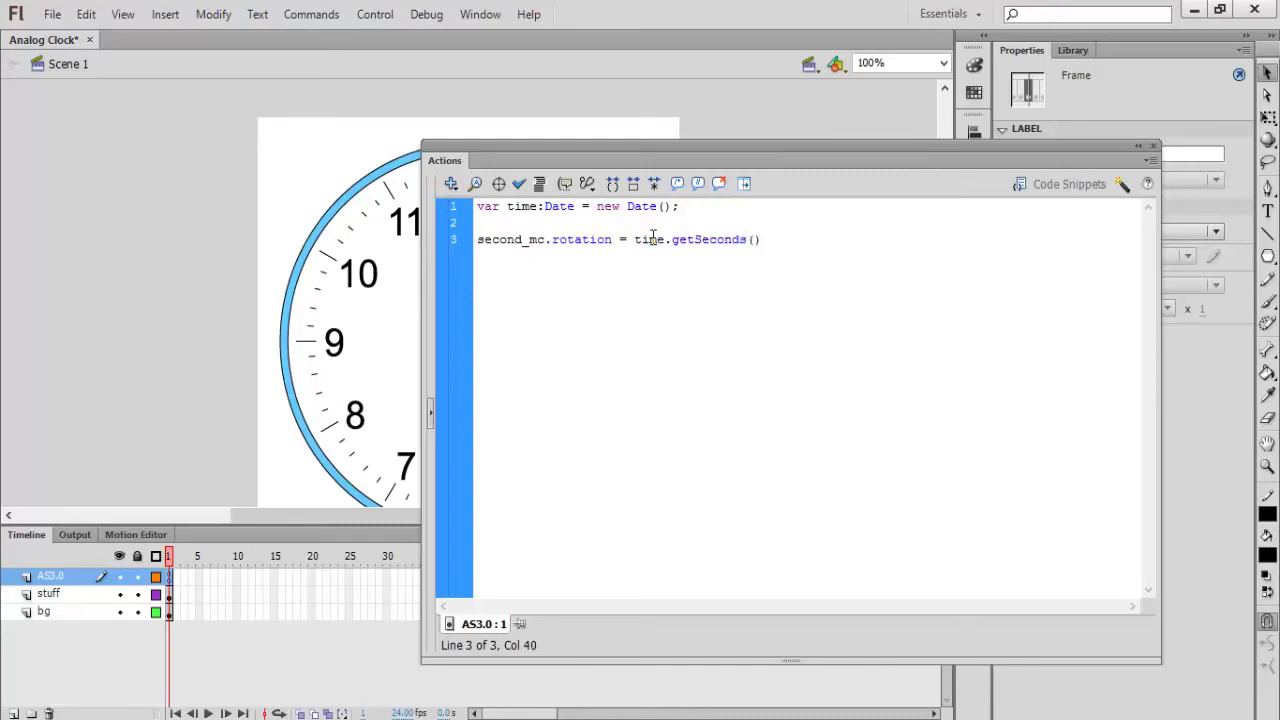
pyautogui.write('* 6;')
pyautogui.press('Return')
# - Enter 'minute_mc.rotation = time.getMinutes() * 6;' and 'hour_mc.rotation = time.getHours() * 30;'
pyautogui.write('minute')
pyautogui.write('_mc.ro')
pyautogui.write('tation')
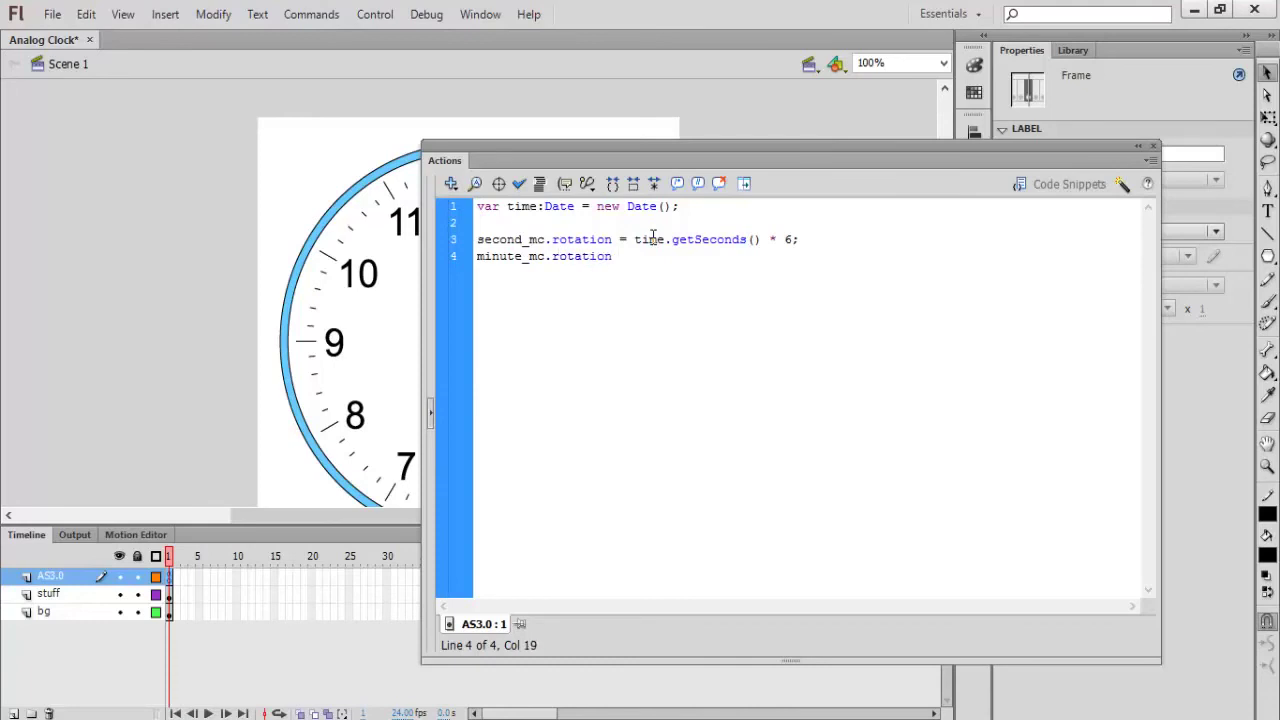
pyautogui.write(' = time')
pyautogui.write('.get')
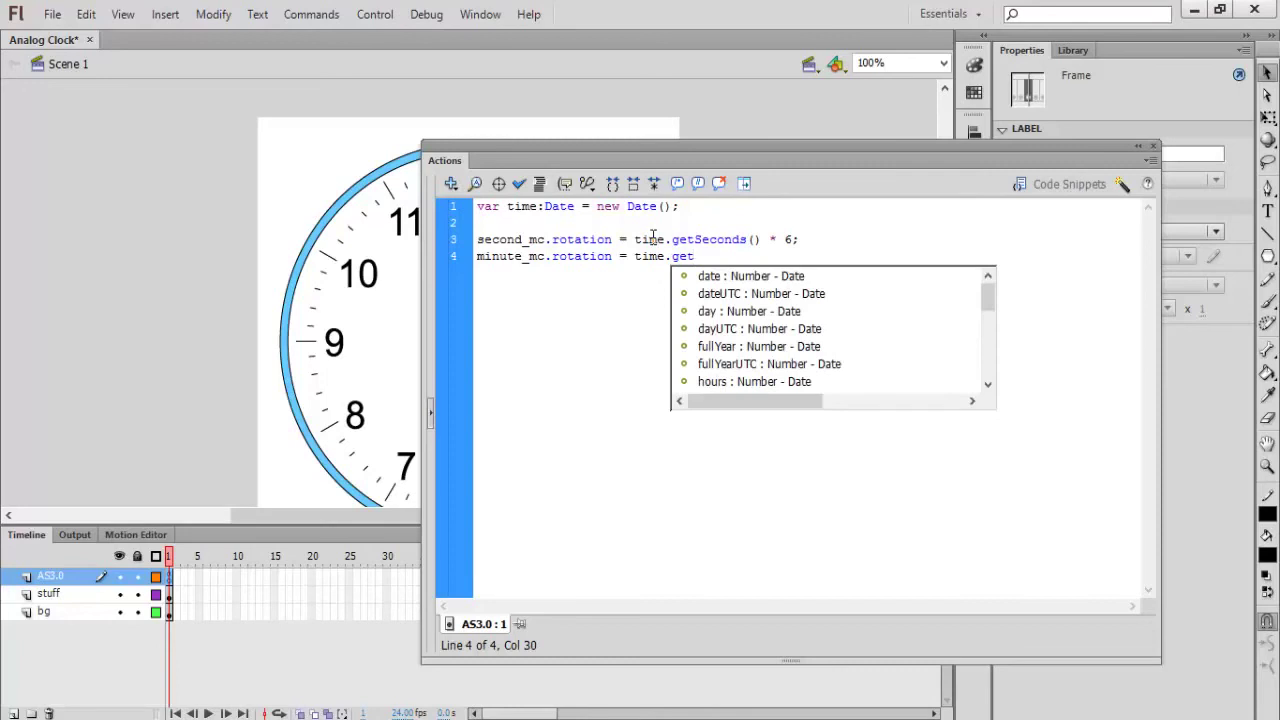
pyautogui.write('Minutes')
pyautogui.press('BackSpace')
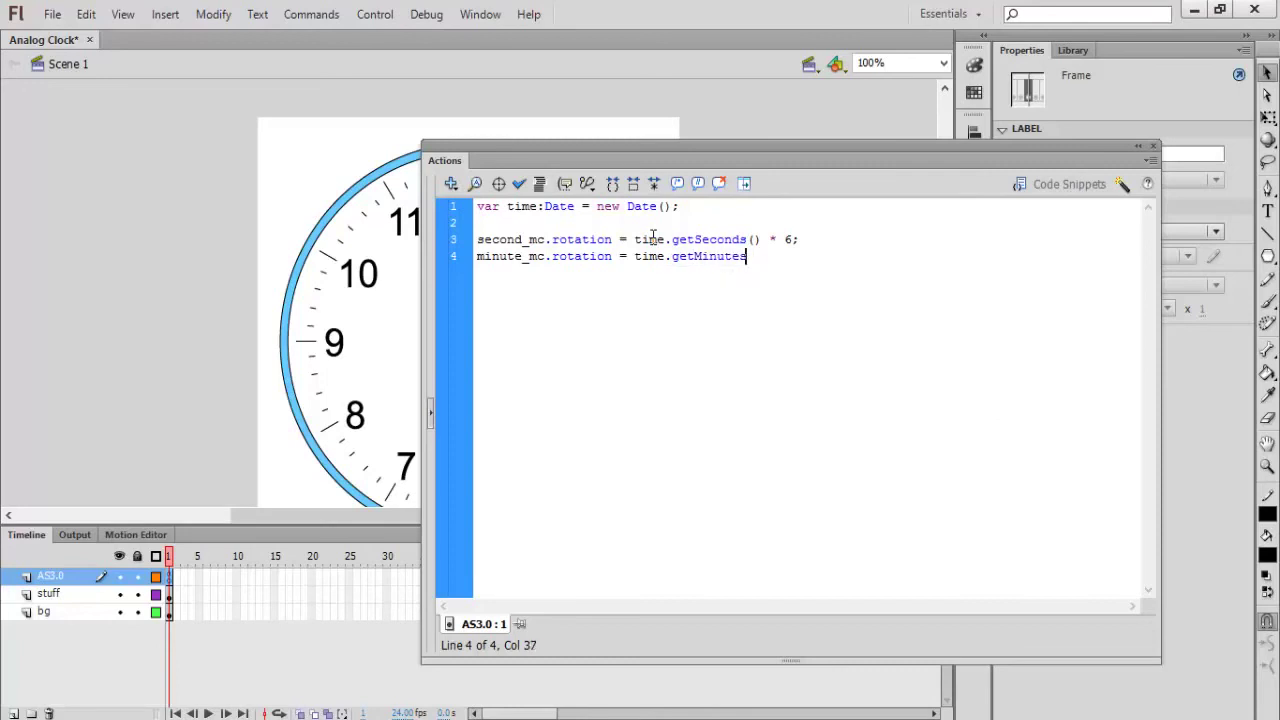
pyautogui.write('() * ')
pyautogui.write('6;')
pyautogui.press('Return')
pyautogui.write('hour')
pyautogui.write('_mc.r')
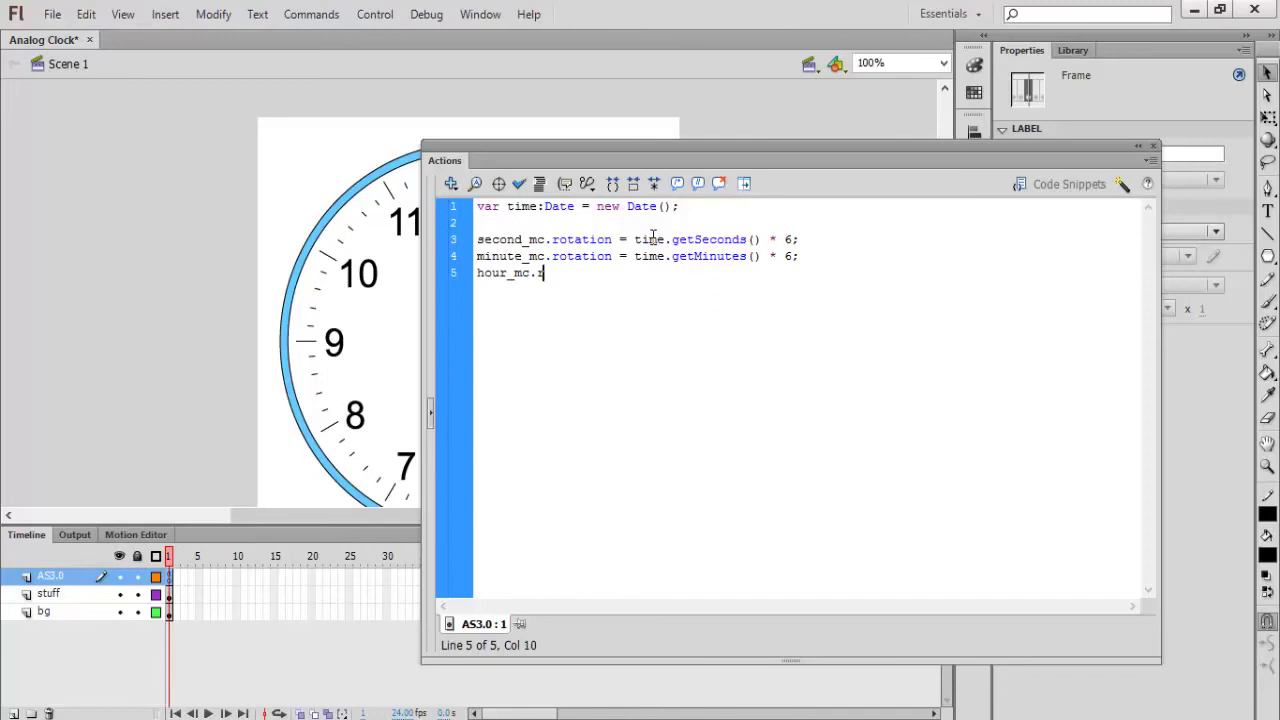
pyautogui.write('otation = ')
pyautogui.write('time.get')
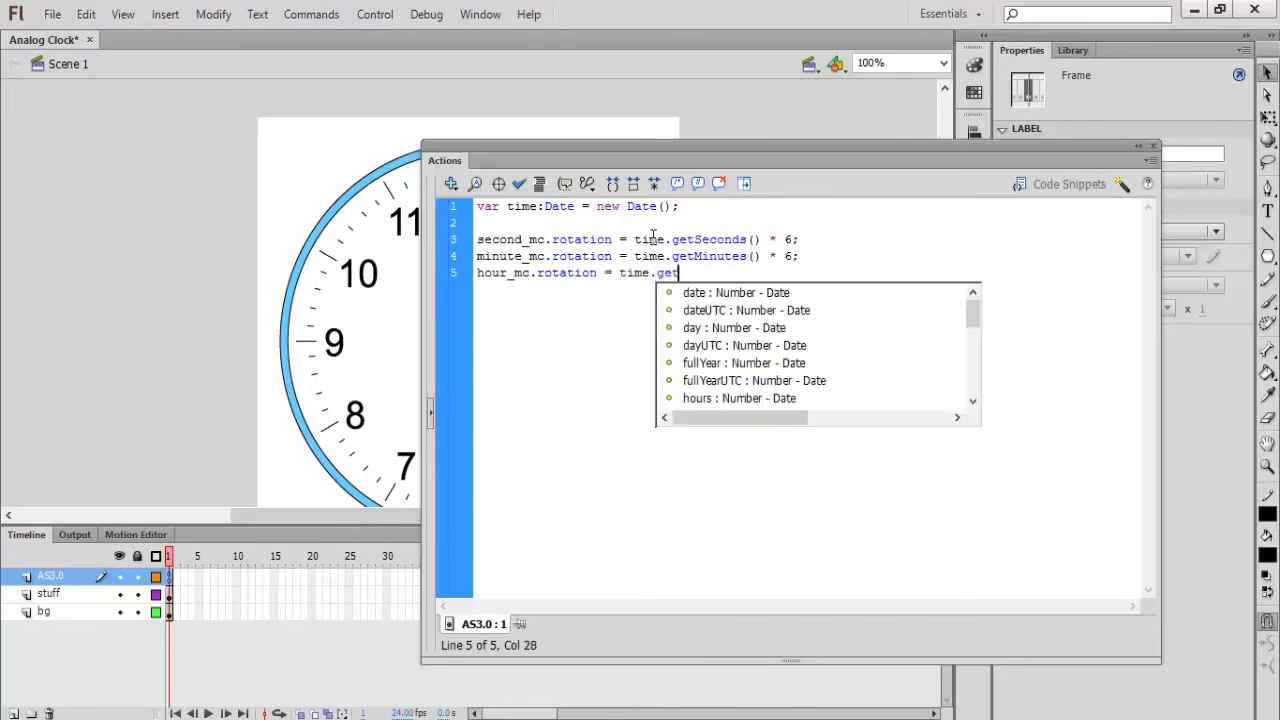
pyautogui.write('Hours()')
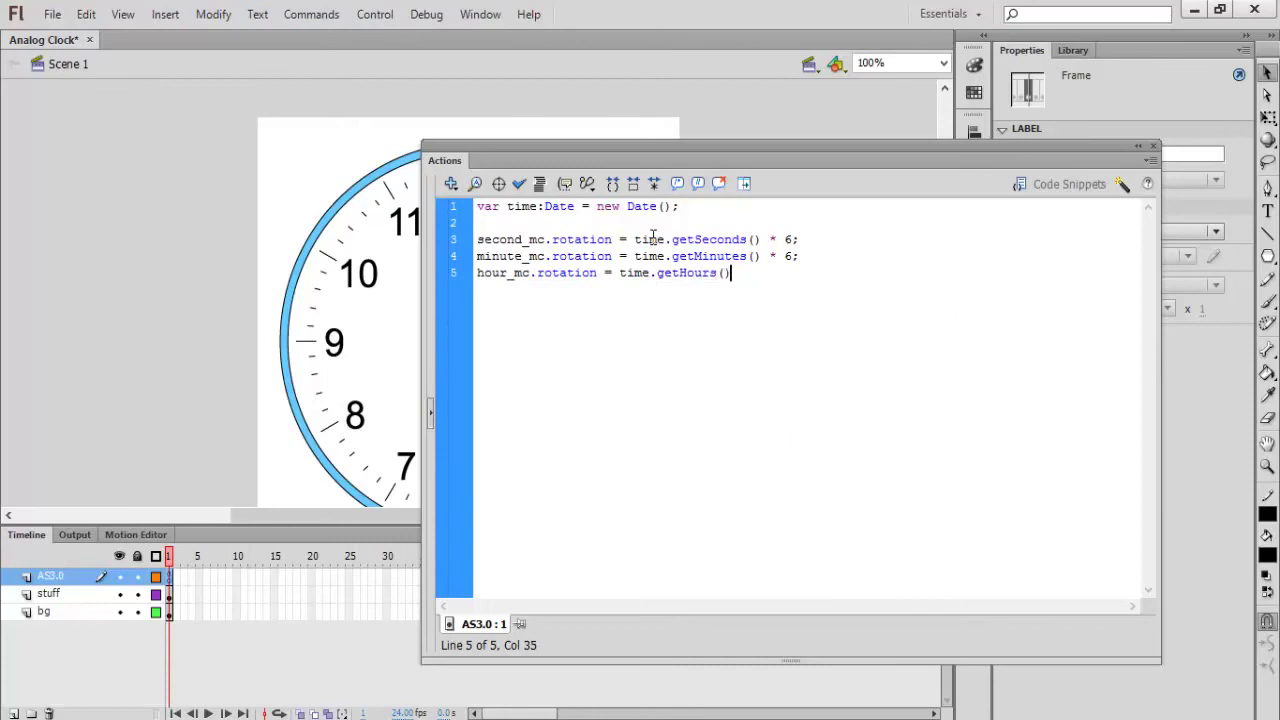
pyautogui.write(' * 30')
pyautogui.write(';')
# - Preview the clock with Ctrl+Enter, then close the player window and the Actions panel
pyautogui.hotkey('ctrl', 'Return')
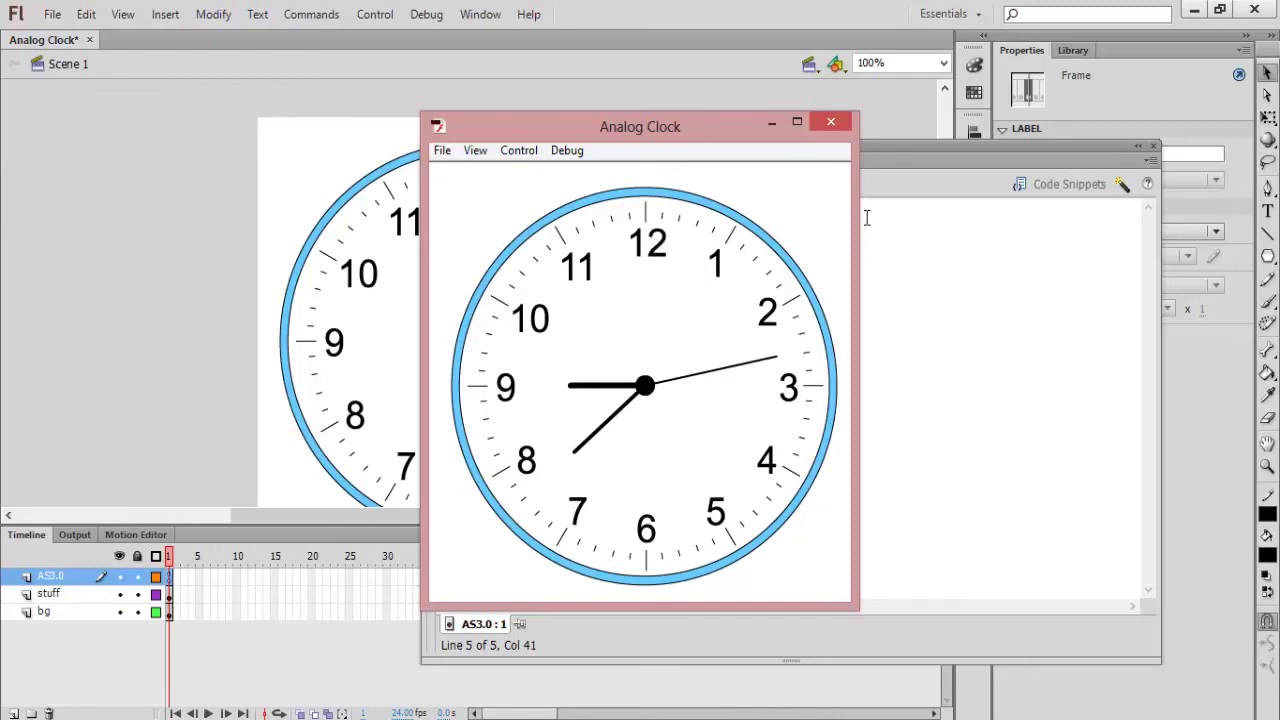
pyautogui.click(833, 121)
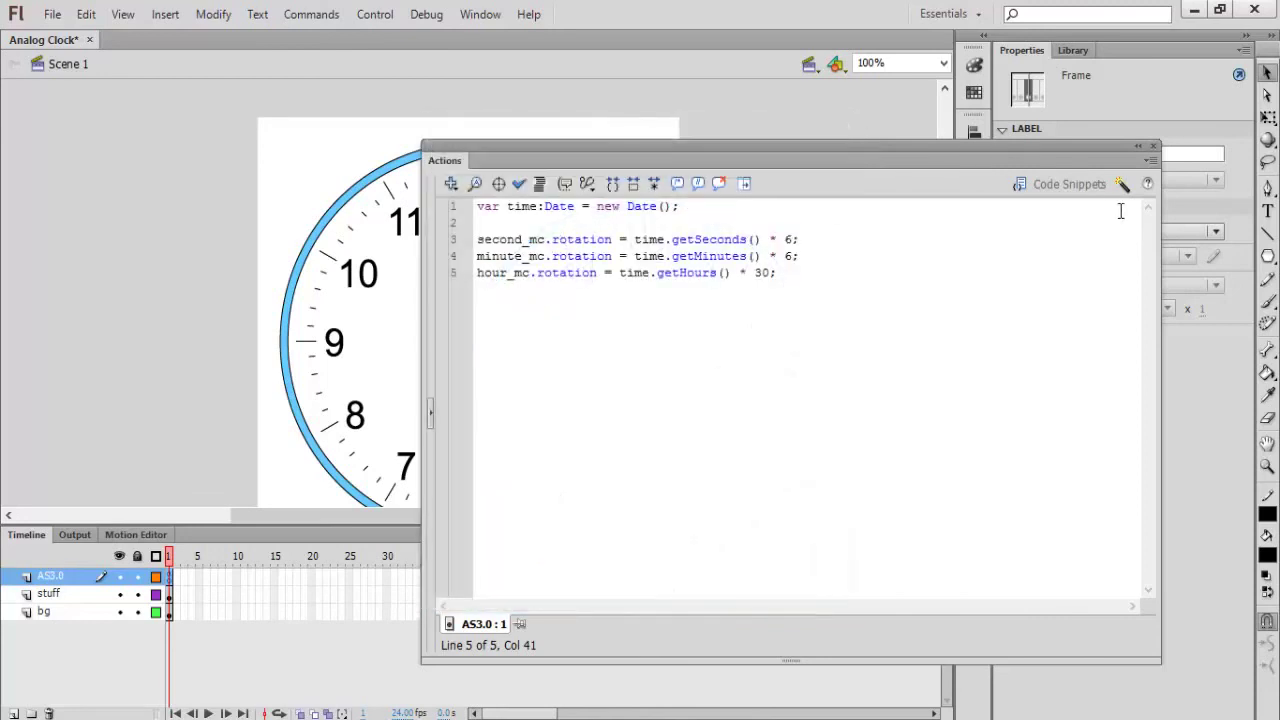
pyautogui.click(1153, 148)
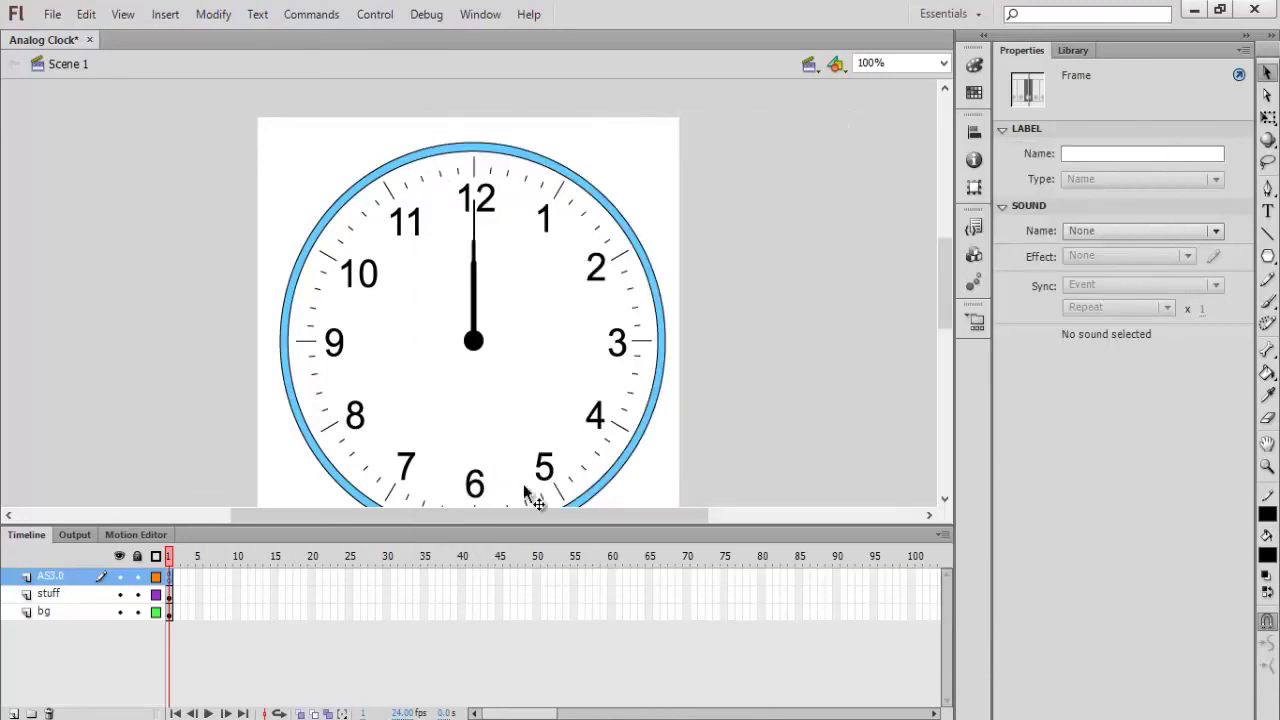
# - Add a blank keyframe at frame 2 on AS3.0 and extend stuff and bg to frame 2
pyautogui.click(177, 578)
pyautogui.press('F7')
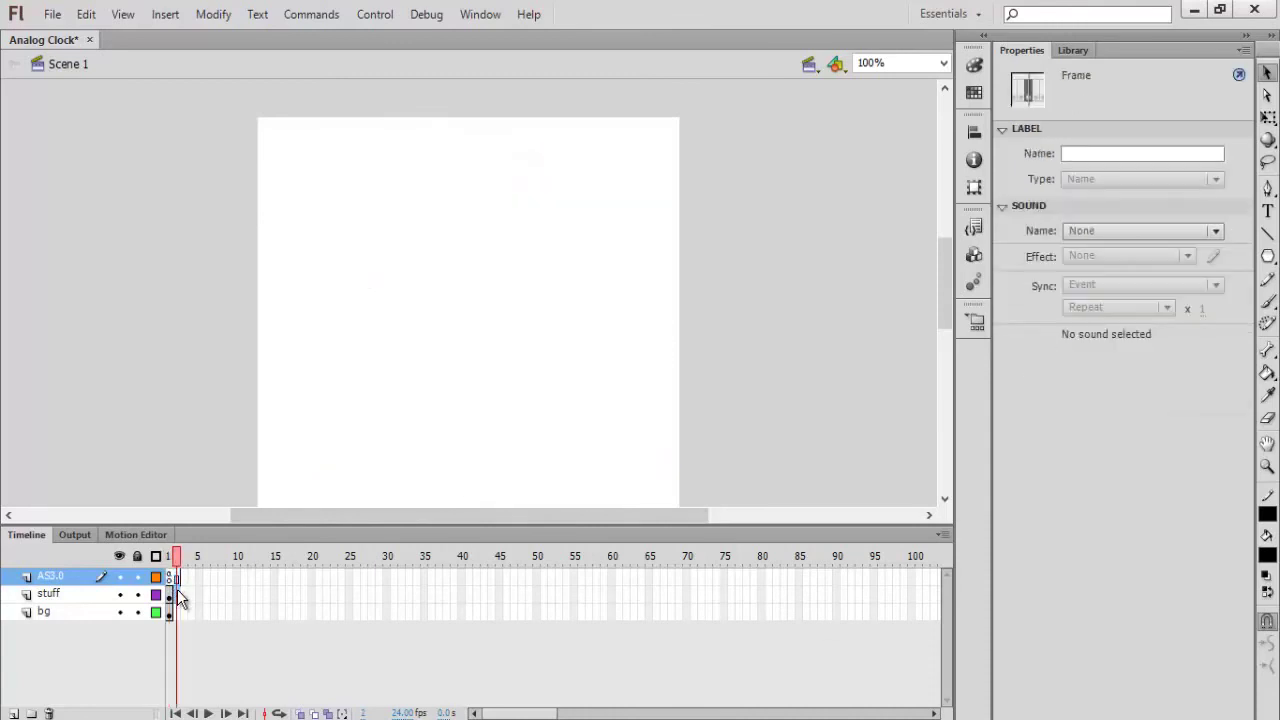
pyautogui.click(177, 594)
pyautogui.click(177, 610)
pyautogui.press('F5')
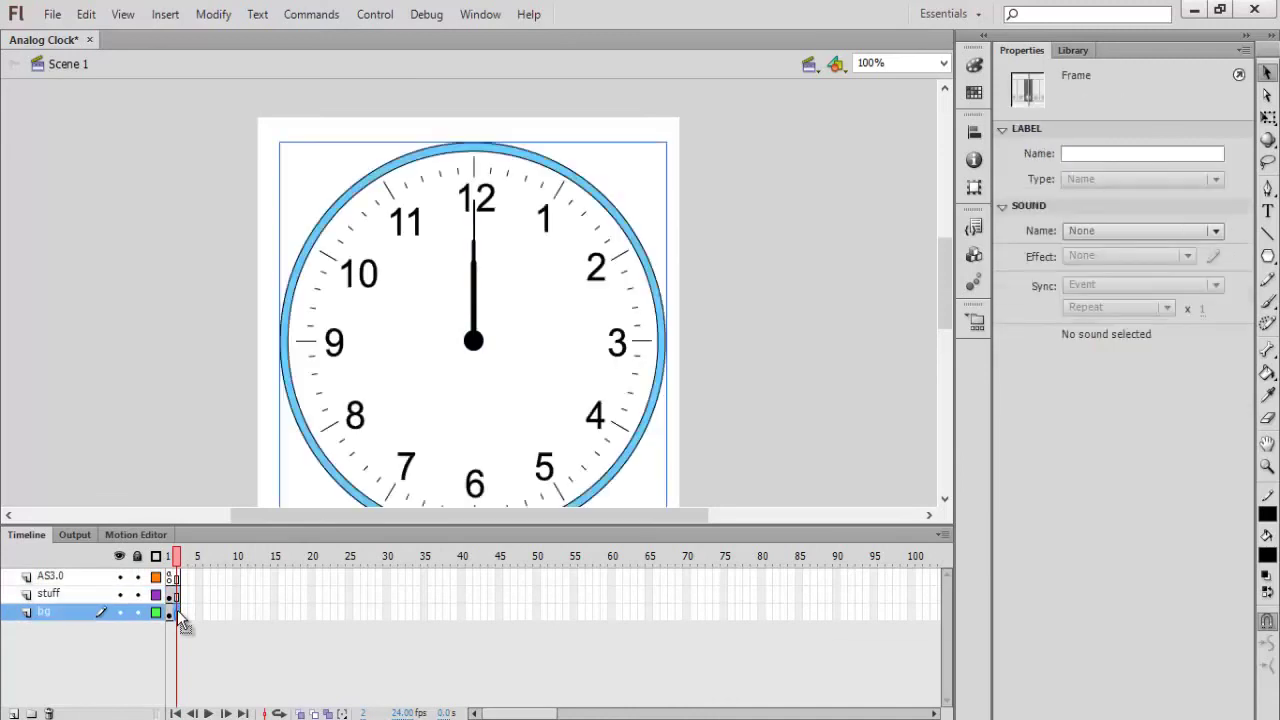
pyautogui.click(712, 398)
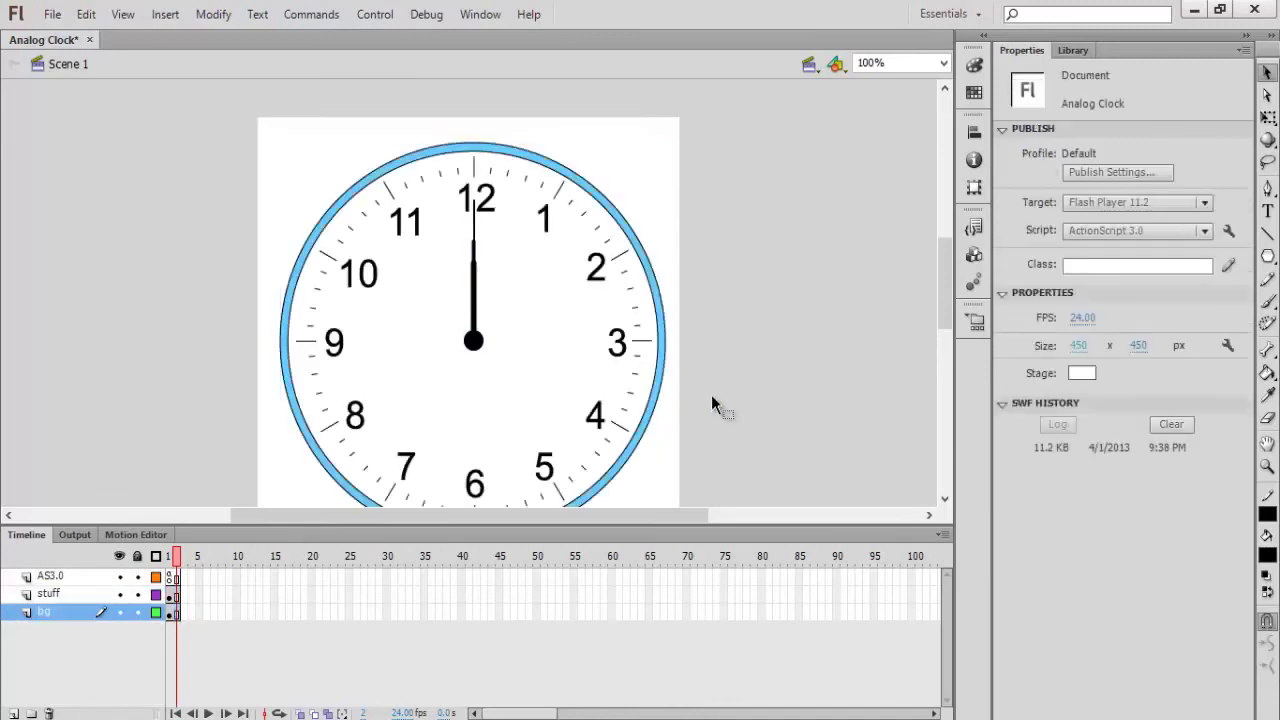
# - Test the movie again to confirm the hands move, then close the preview
pyautogui.hotkey('ctrl', 'Return')
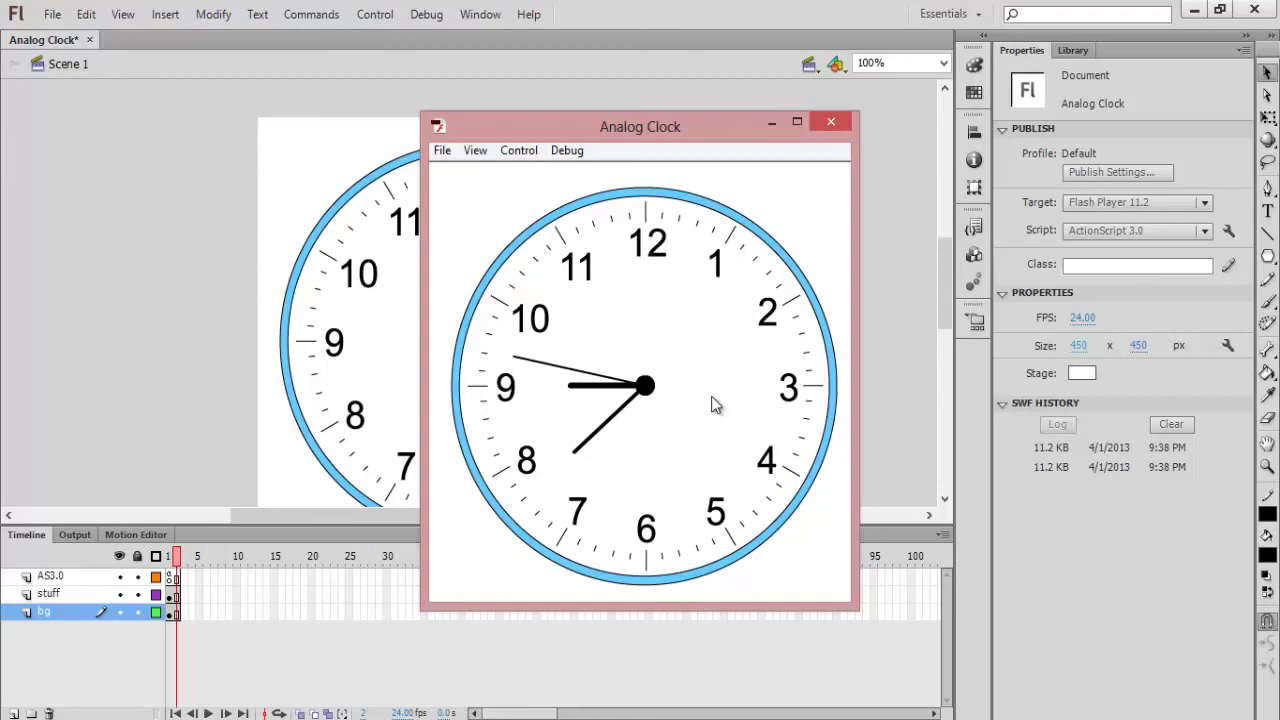
pyautogui.click(830, 121)
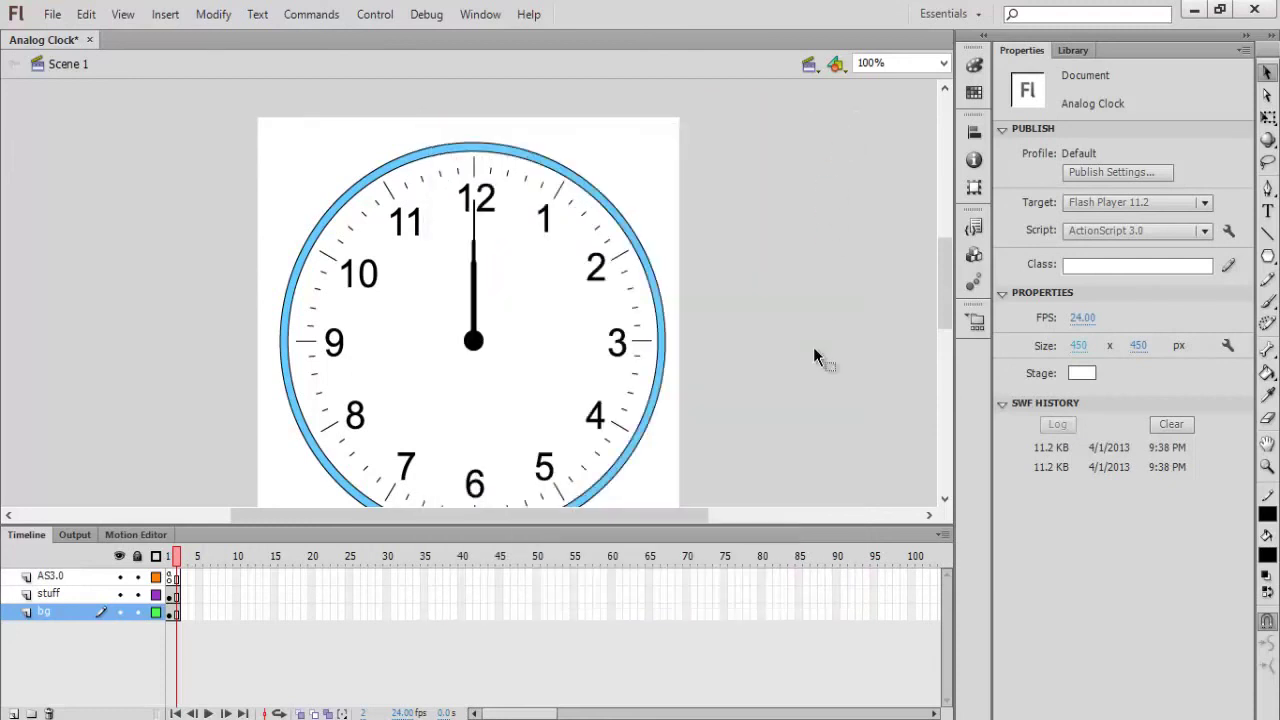
pyautogui.click(814, 350)
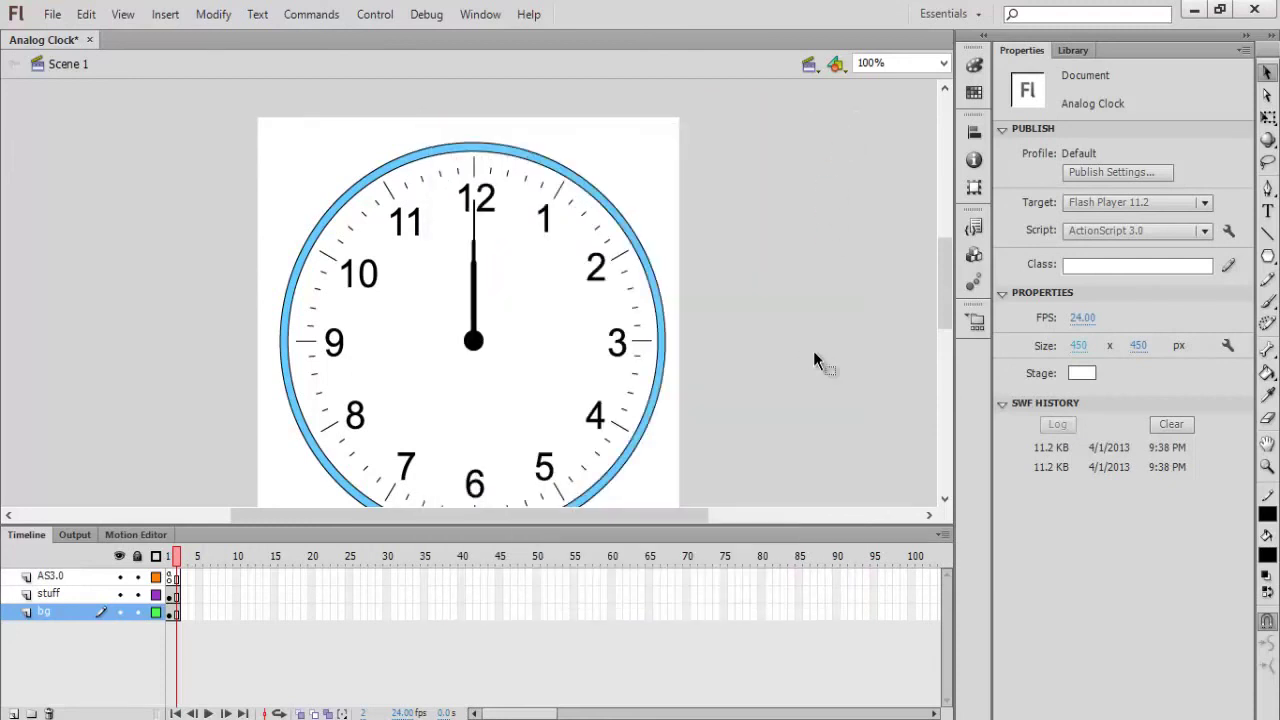